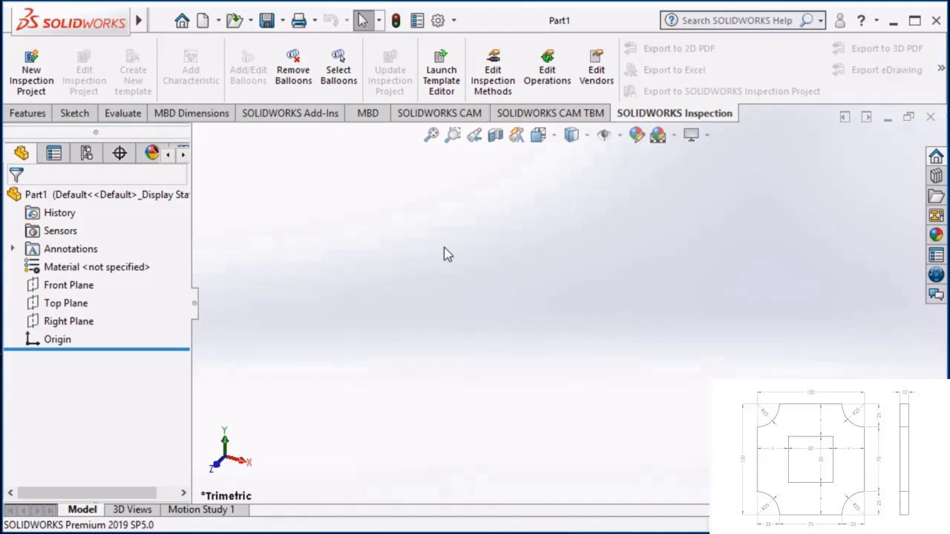
Step: Orient the view normal to the Front Plane and start a sketch on that plane
{"action": "left_click", "coordinate": [68, 286]}
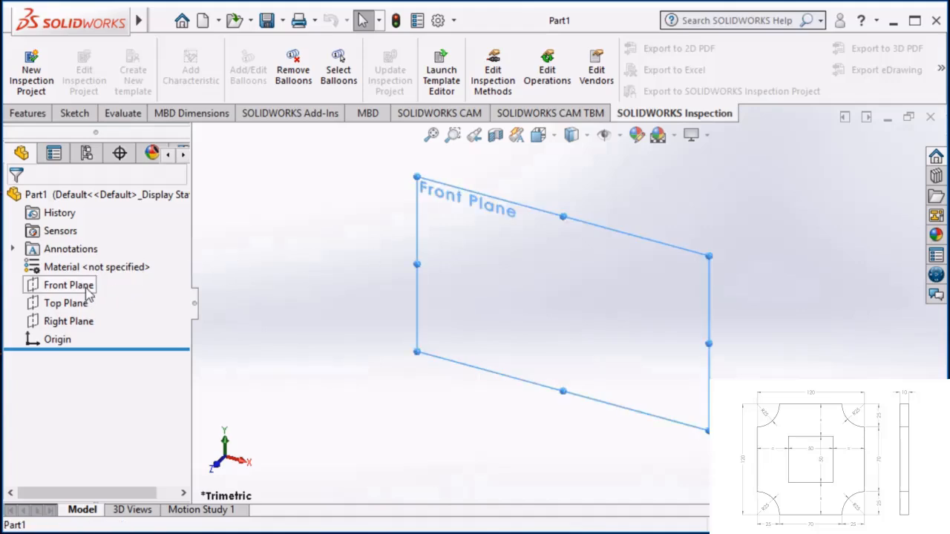
{"action": "right_click", "coordinate": [88, 294]}
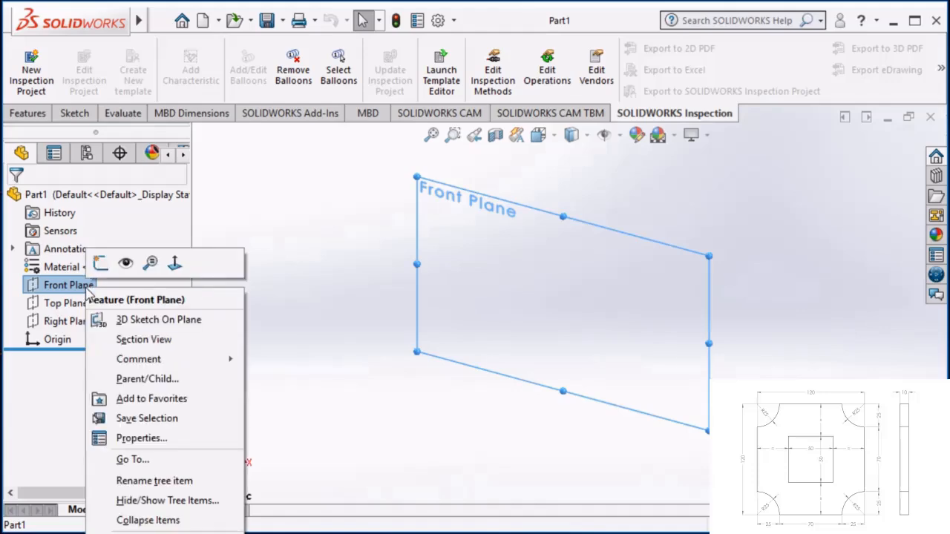
{"action": "left_click", "coordinate": [175, 263]}
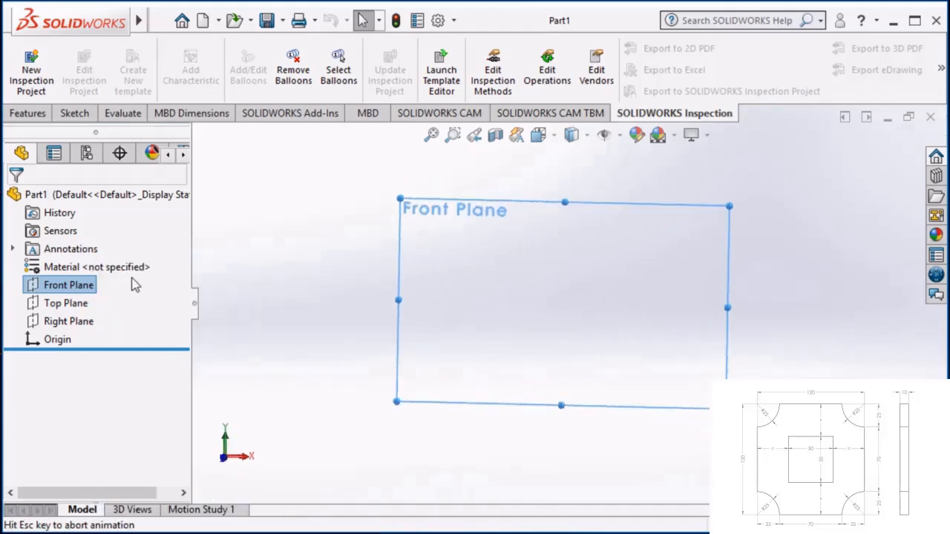
{"action": "right_click", "coordinate": [91, 289]}
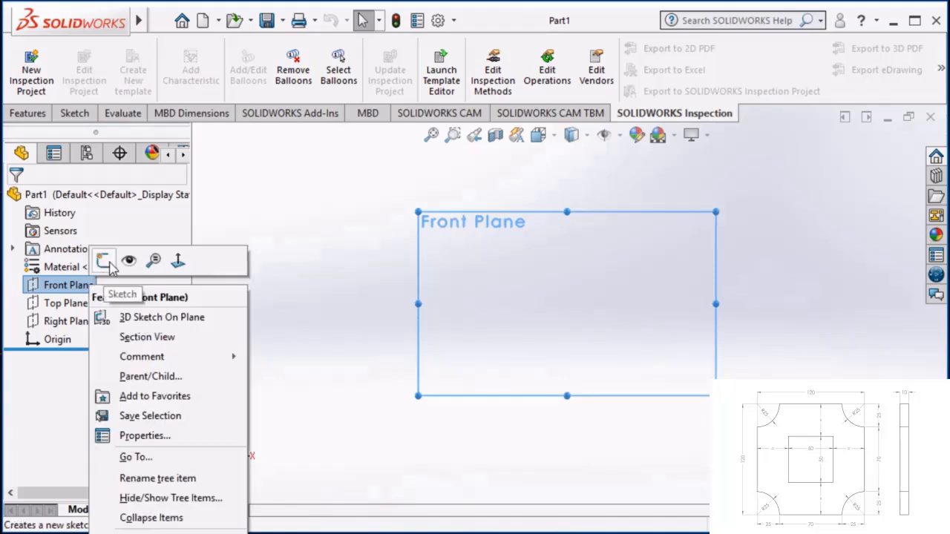
{"action": "left_click", "coordinate": [108, 264]}
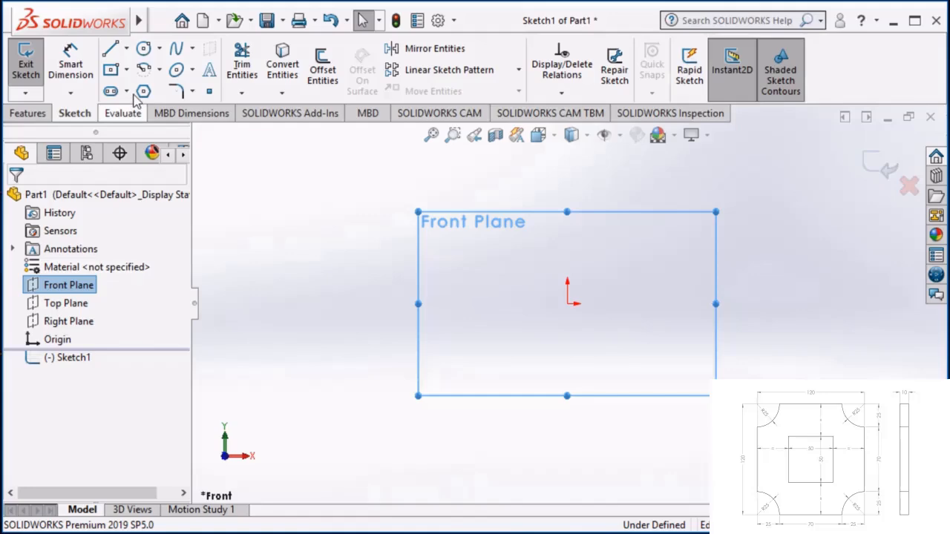
Step: Sketch a center rectangle about 82 by 82 mm centred on the origin
{"action": "left_click", "coordinate": [127, 69]}
{"action": "left_click", "coordinate": [159, 69]}
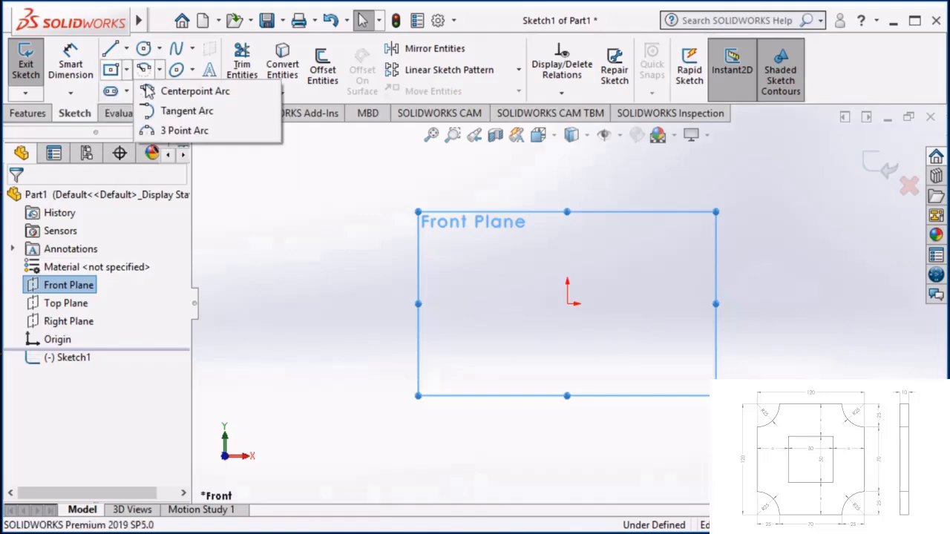
{"action": "left_click", "coordinate": [127, 70]}
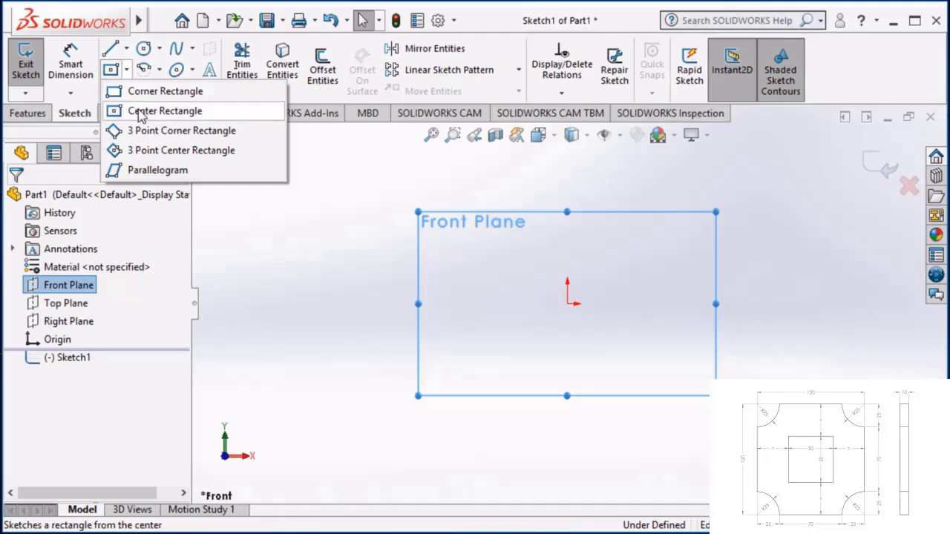
{"action": "left_click", "coordinate": [141, 113]}
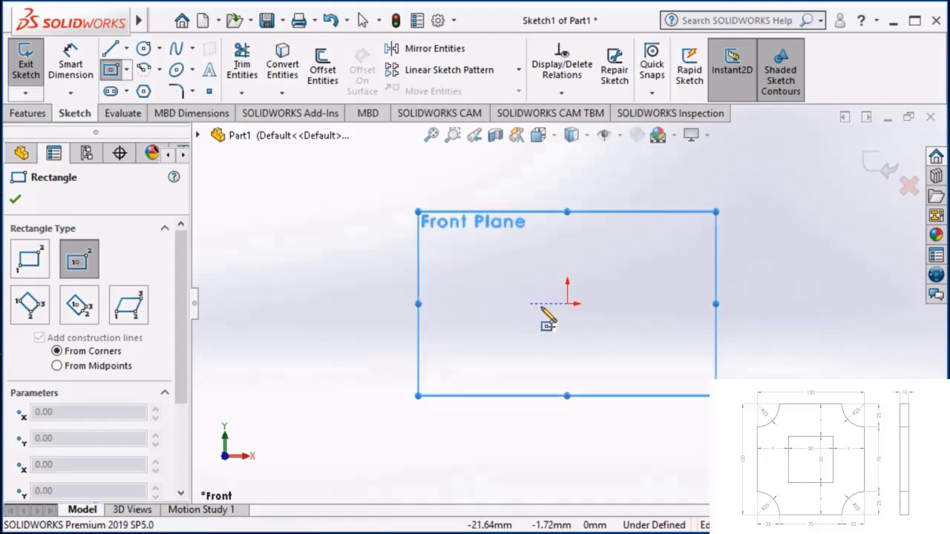
{"action": "left_click", "coordinate": [568, 304]}
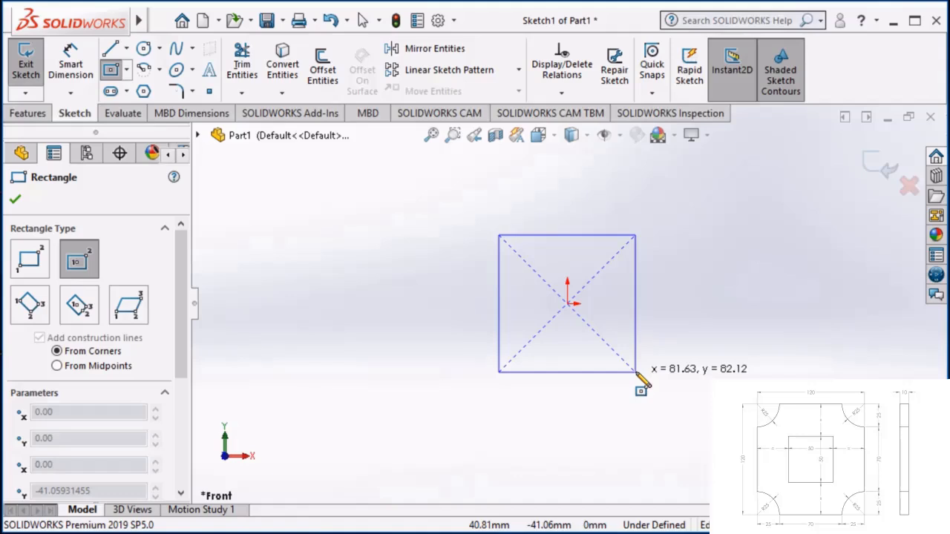
{"action": "left_click", "coordinate": [15, 202]}
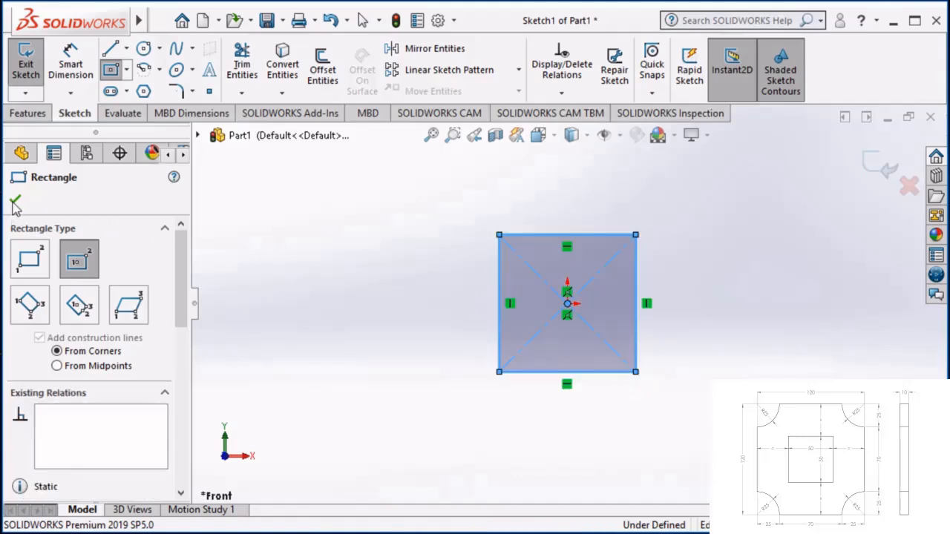
{"action": "left_click", "coordinate": [15, 202]}
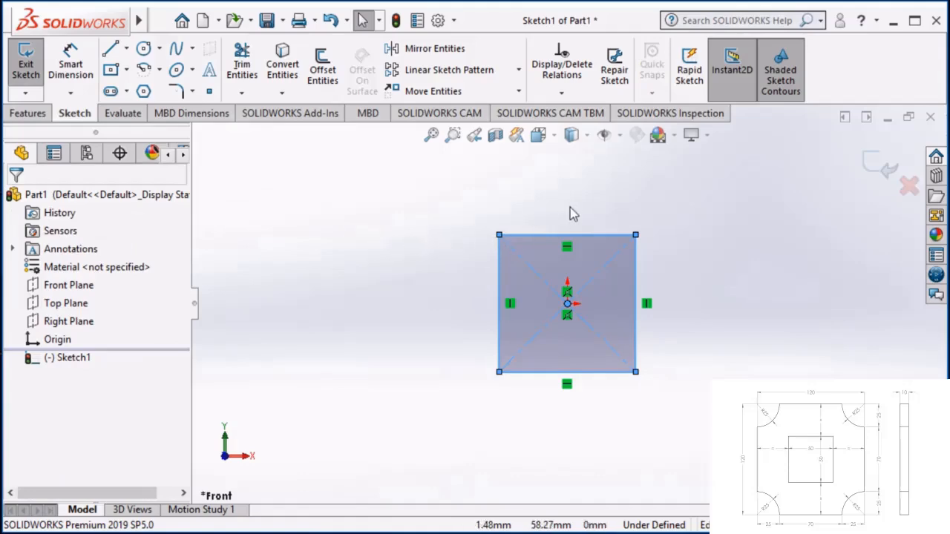
Step: Add an Equal relation between the rectangle's top and right edges
{"action": "left_click", "coordinate": [587, 224]}
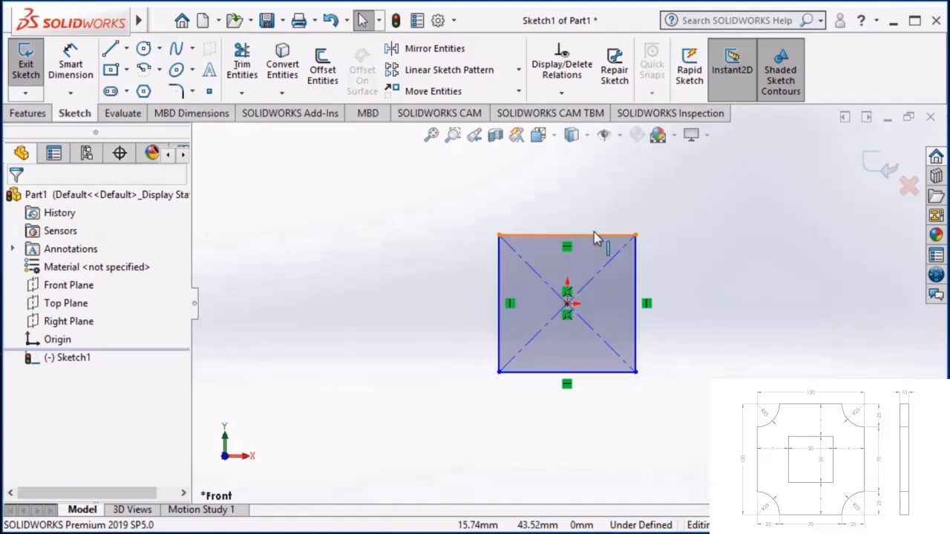
{"action": "left_click", "coordinate": [593, 236]}
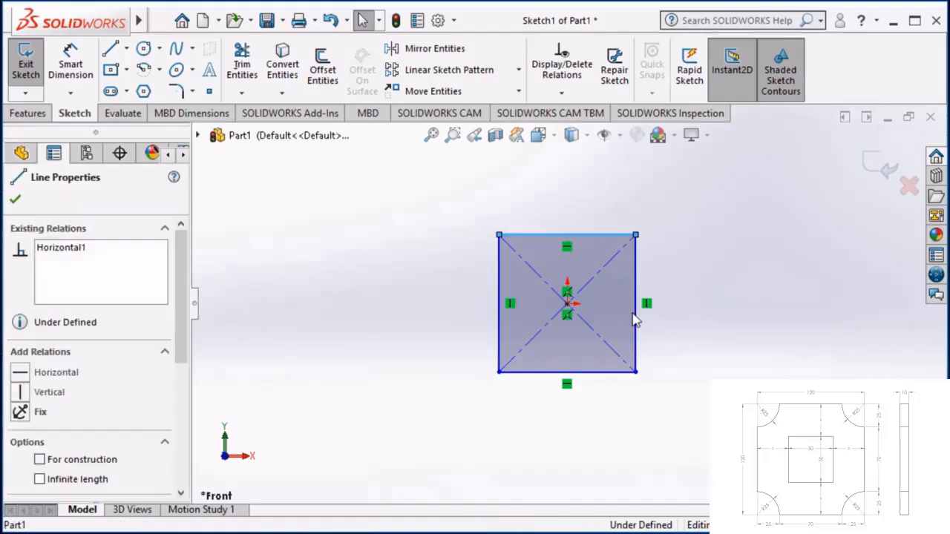
{"action": "left_click", "coordinate": [635, 325], "text": "ctrl"}
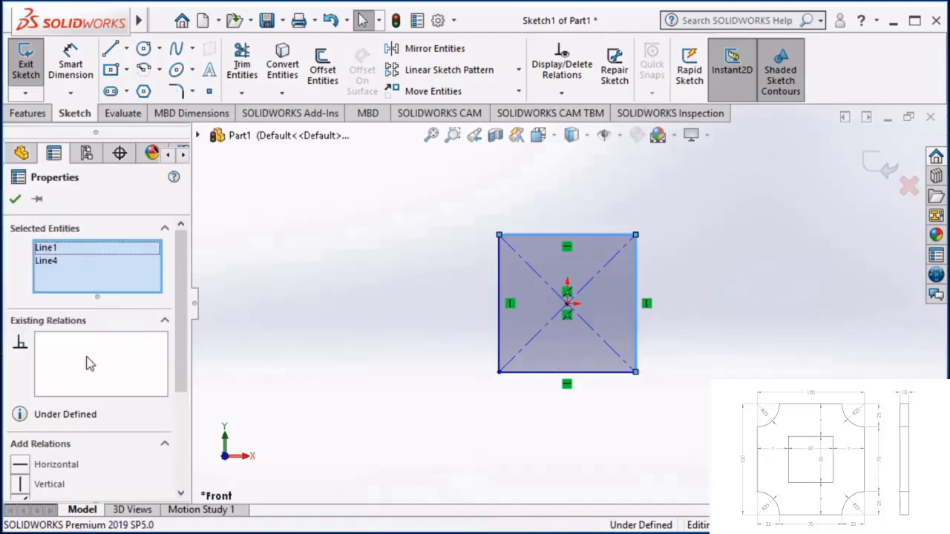
{"action": "left_click_drag", "start_coordinate": [186, 302], "coordinate": [186, 396]}
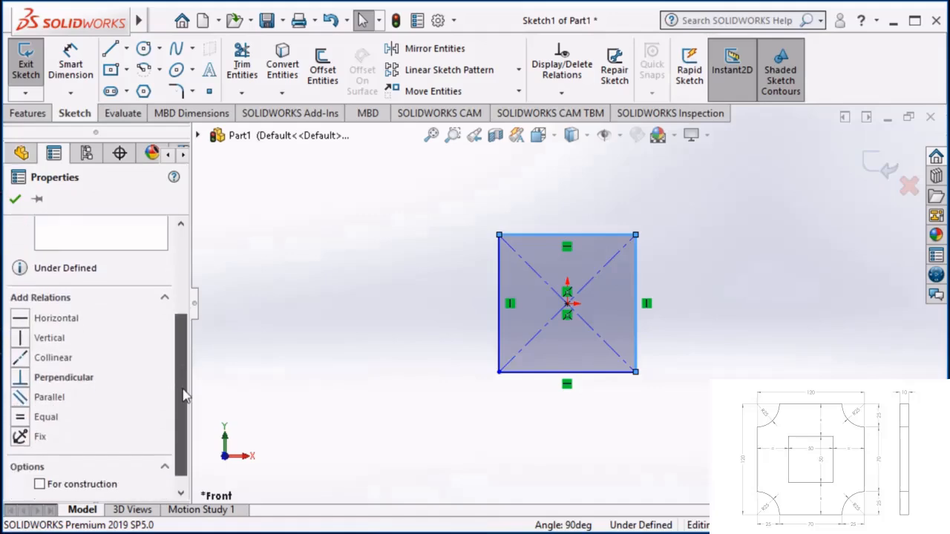
{"action": "left_click", "coordinate": [47, 419]}
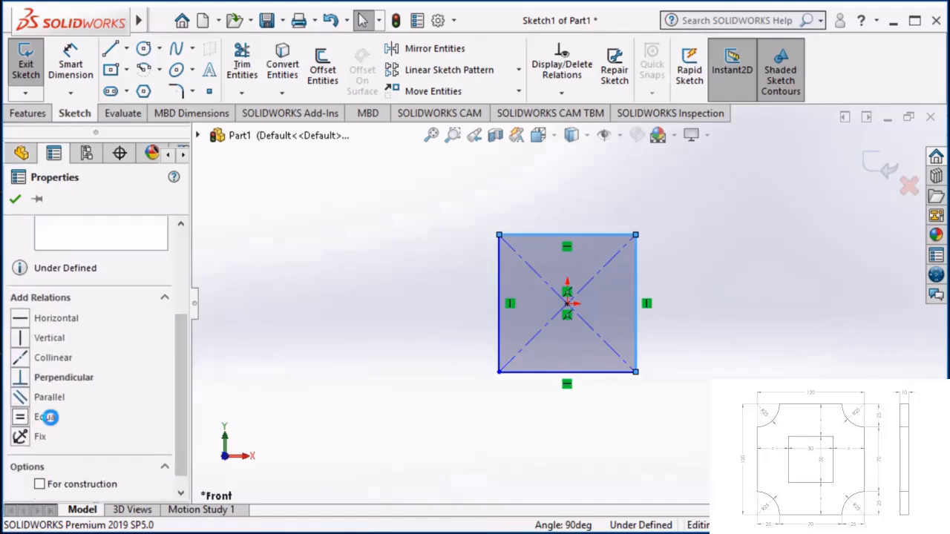
{"action": "left_click", "coordinate": [326, 325]}
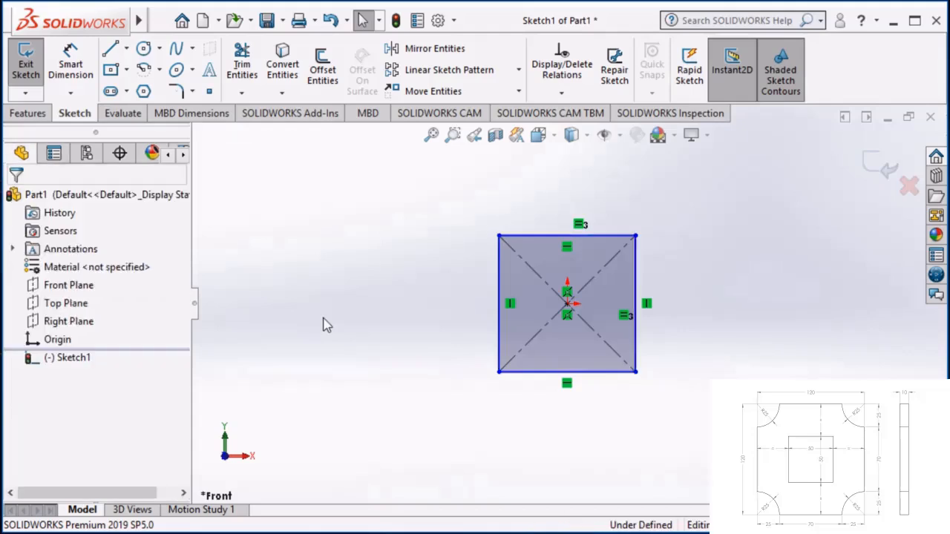
Step: Dimension the square's left edge to 50 mm
{"action": "left_click", "coordinate": [72, 71]}
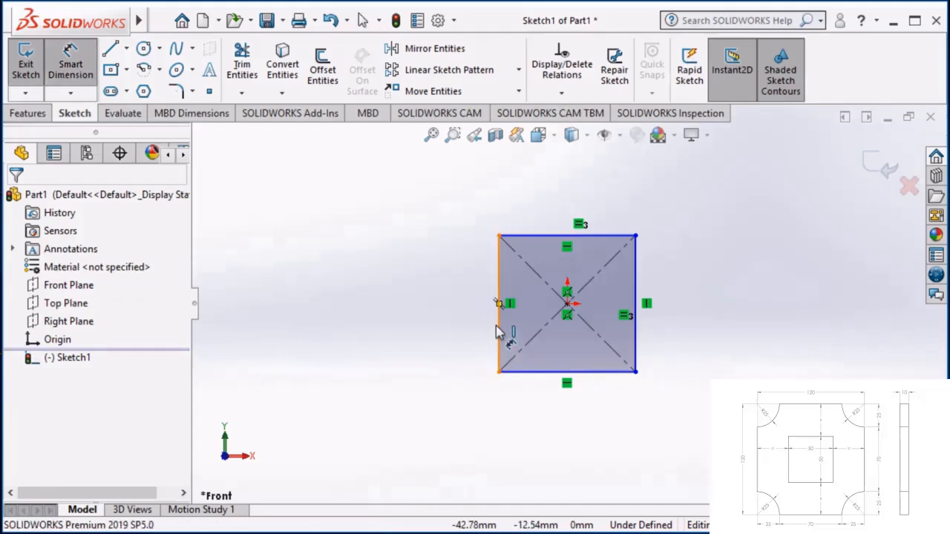
{"action": "left_click", "coordinate": [497, 326]}
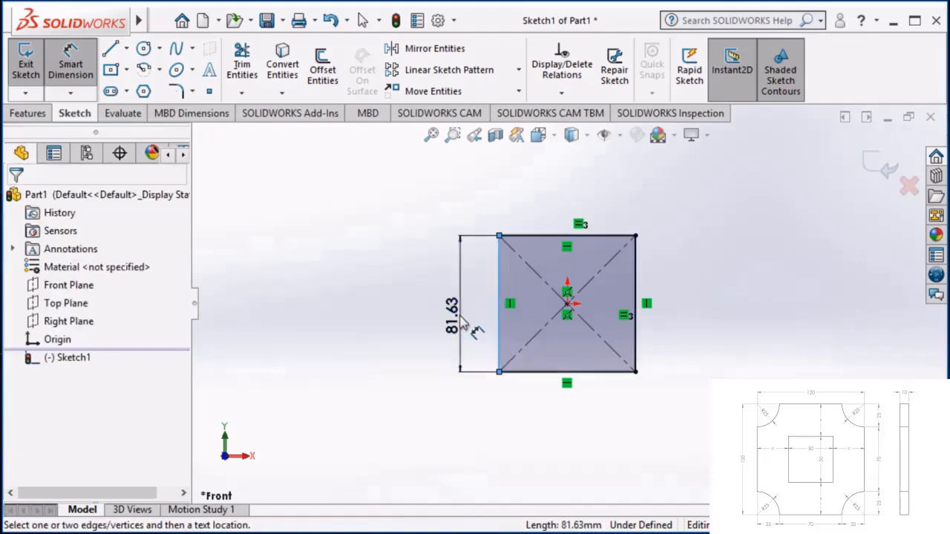
{"action": "left_click", "coordinate": [461, 321]}
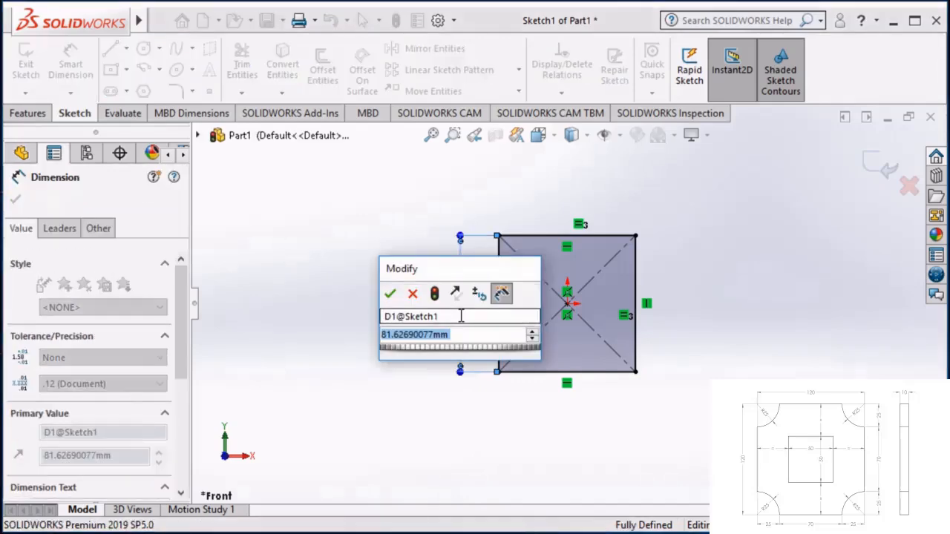
{"action": "type", "text": "50"}
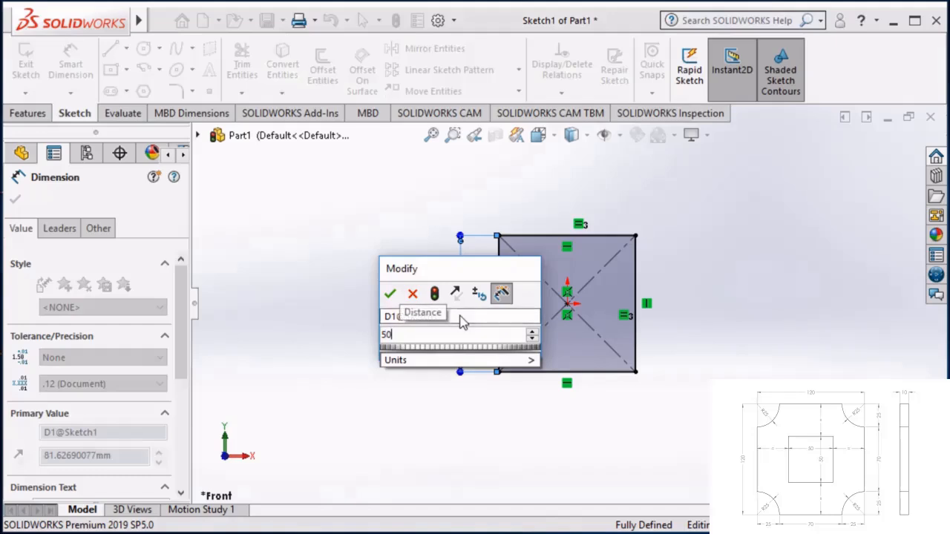
{"action": "key", "text": "Return"}
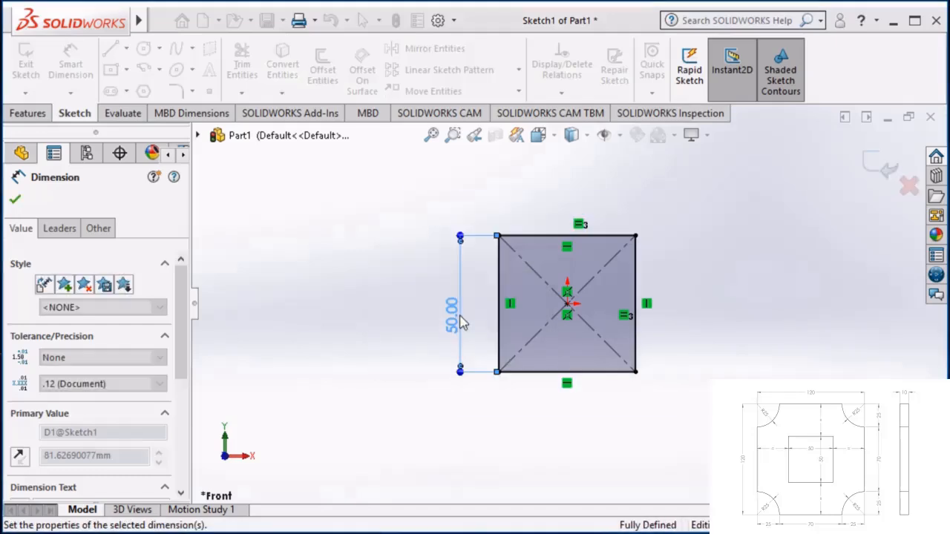
{"action": "left_click", "coordinate": [364, 343]}
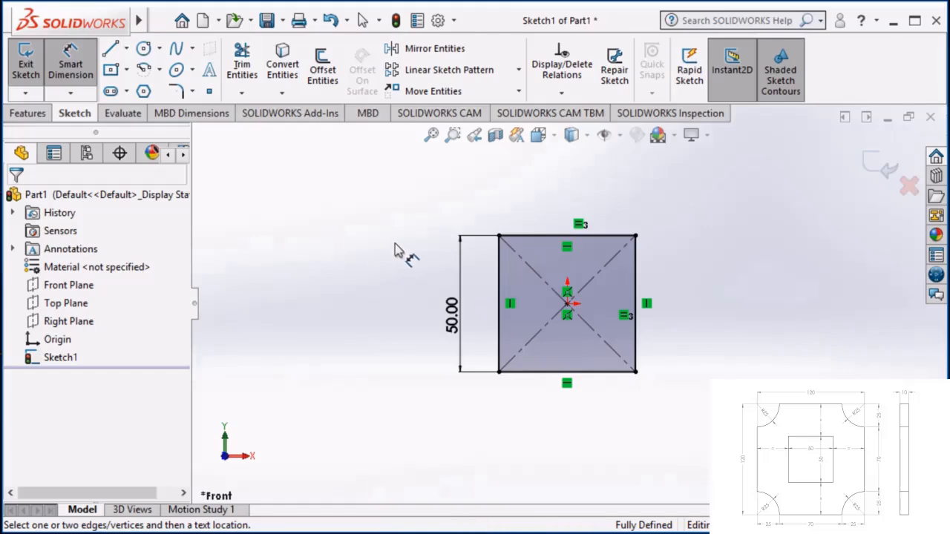
Step: Sketch a corner rectangle about 120 by 117 mm around the 50 mm square
{"action": "scroll", "coordinate": [396, 241], "scroll_direction": "up", "scroll_amount": 1}
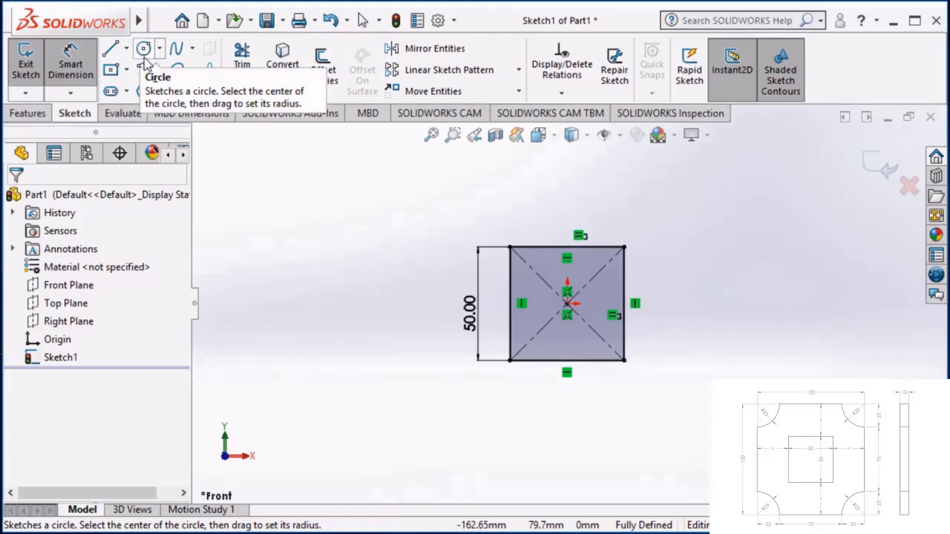
{"action": "left_click", "coordinate": [127, 70]}
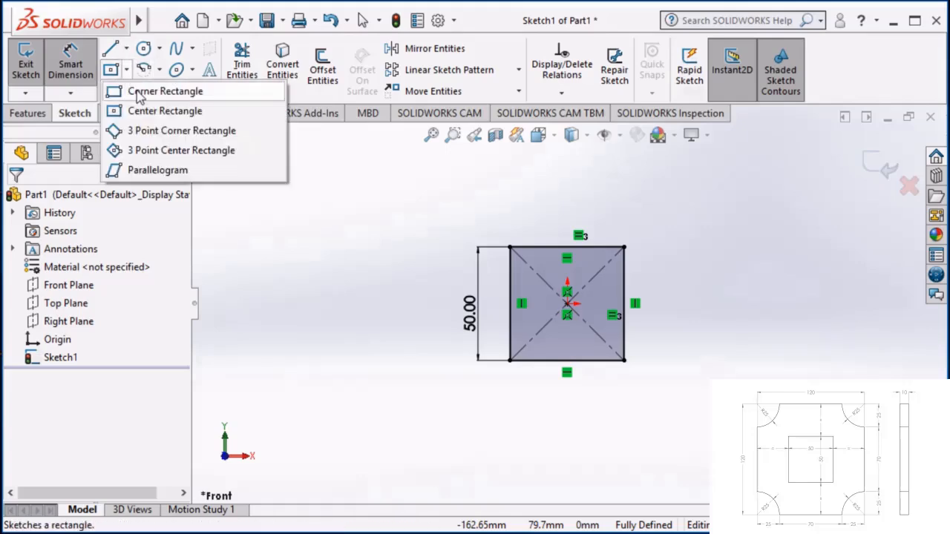
{"action": "left_click", "coordinate": [138, 92]}
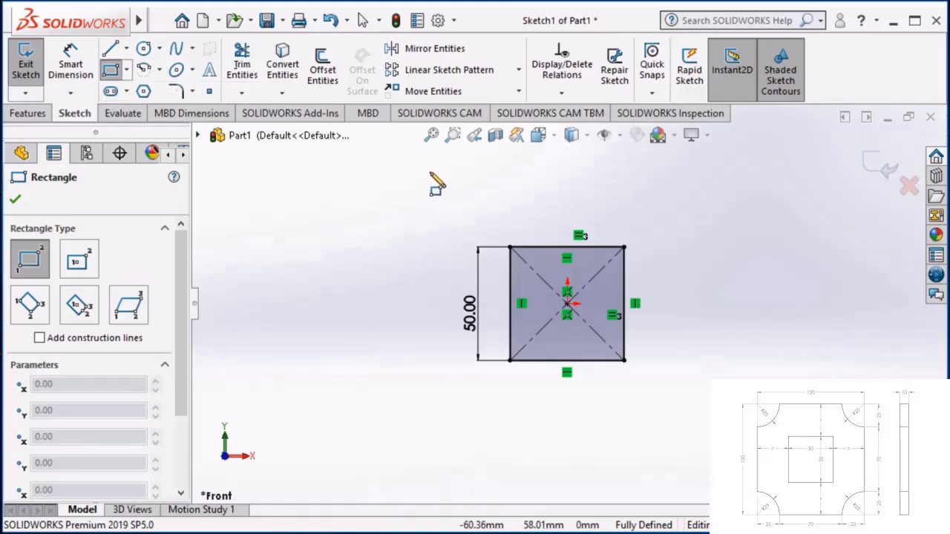
{"action": "left_click", "coordinate": [430, 173]}
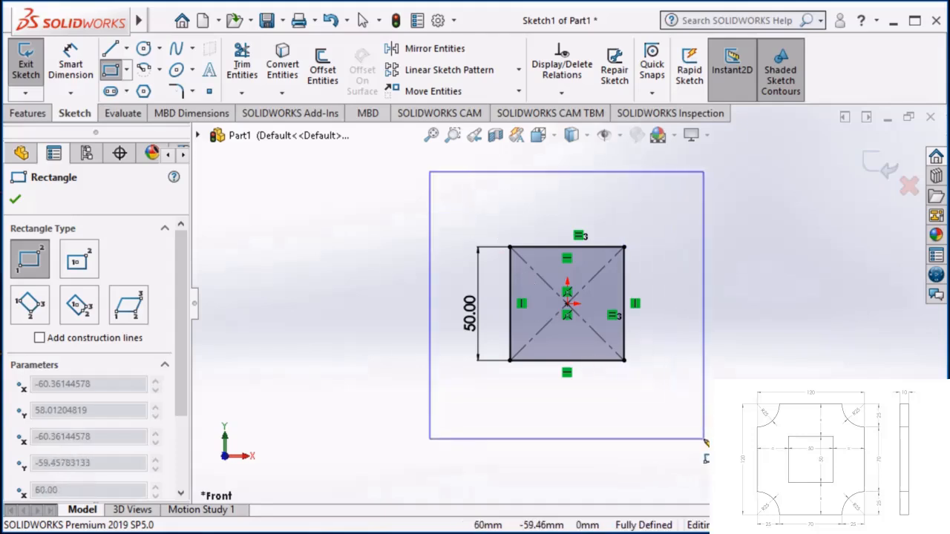
{"action": "left_click", "coordinate": [702, 423]}
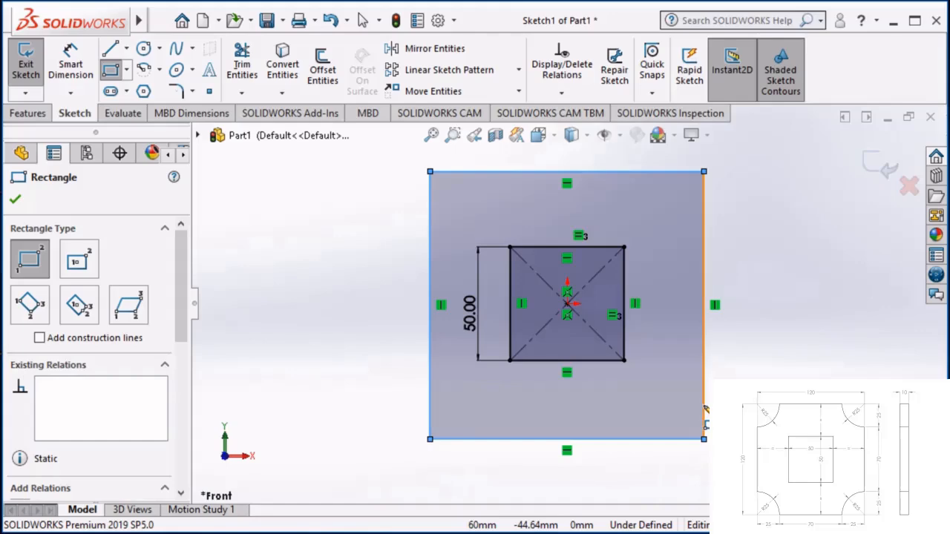
{"action": "key", "text": "Escape"}
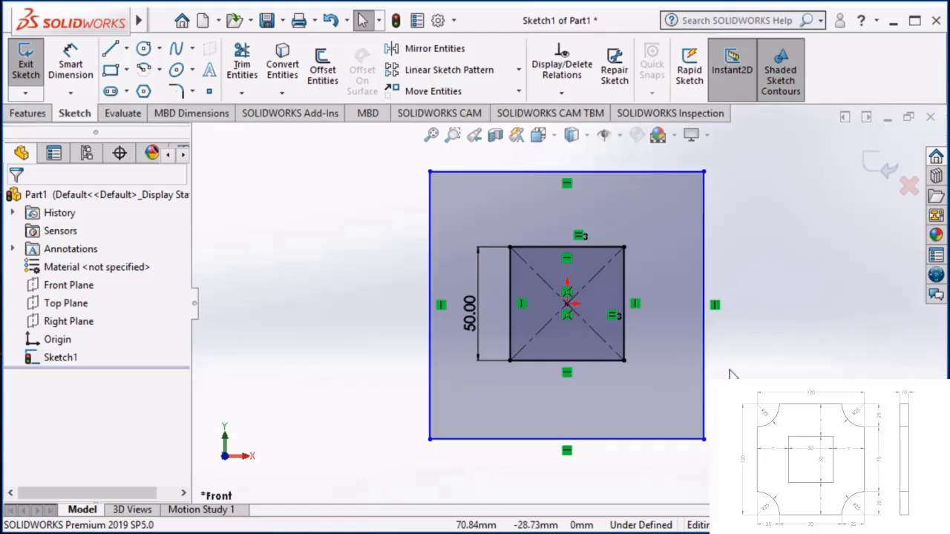
Step: Draw a vertical centerline from the midpoint of the inner square's top edge to the midpoint of the outer rectangle's top edge
{"action": "left_click", "coordinate": [126, 48]}
{"action": "left_click", "coordinate": [150, 89]}
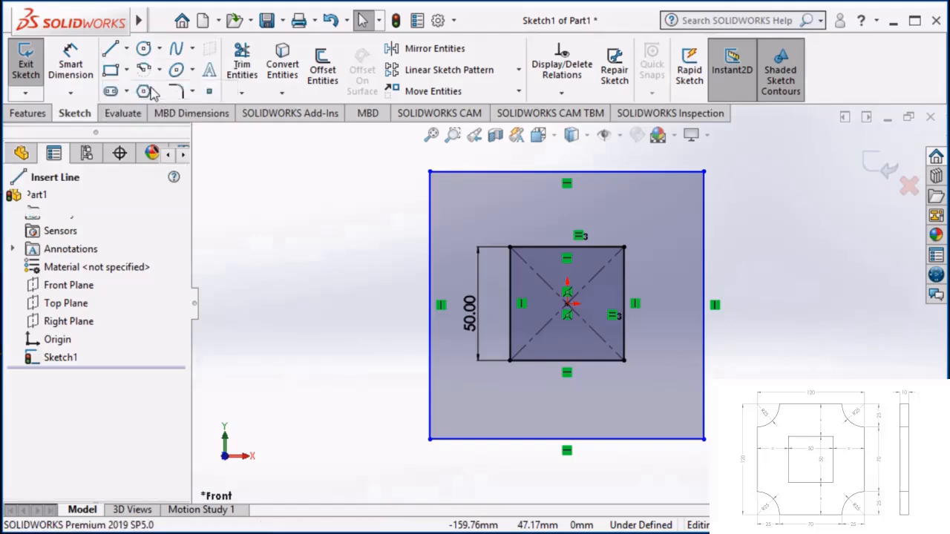
{"action": "left_click", "coordinate": [567, 246]}
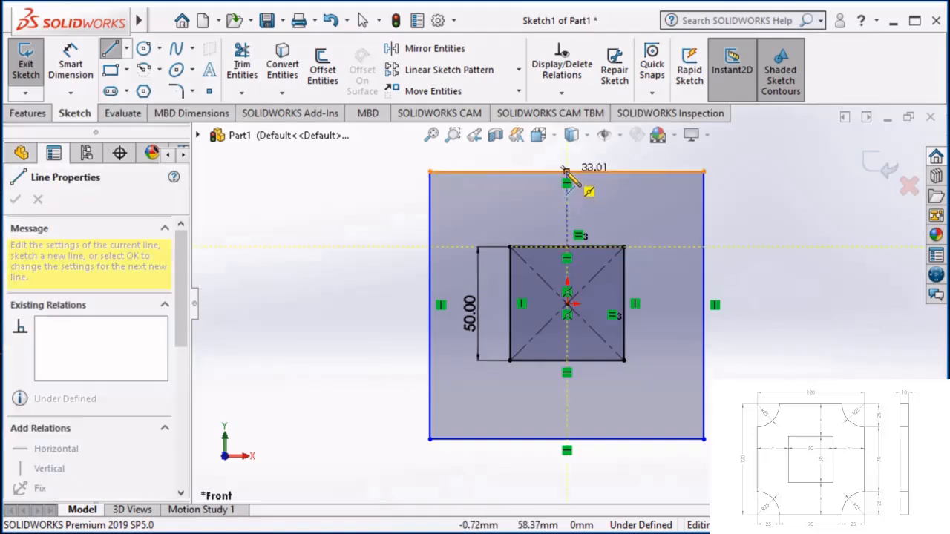
{"action": "left_click", "coordinate": [566, 172]}
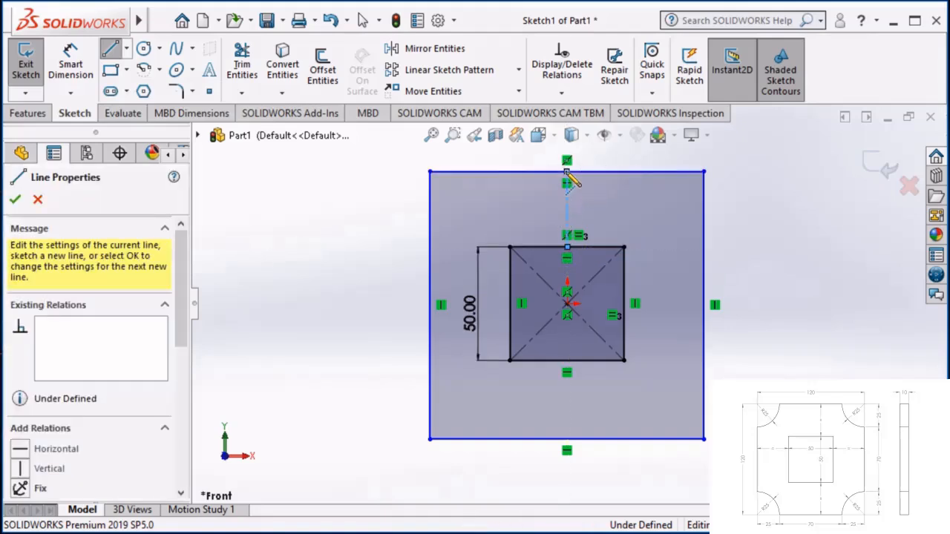
{"action": "key", "text": "Escape"}
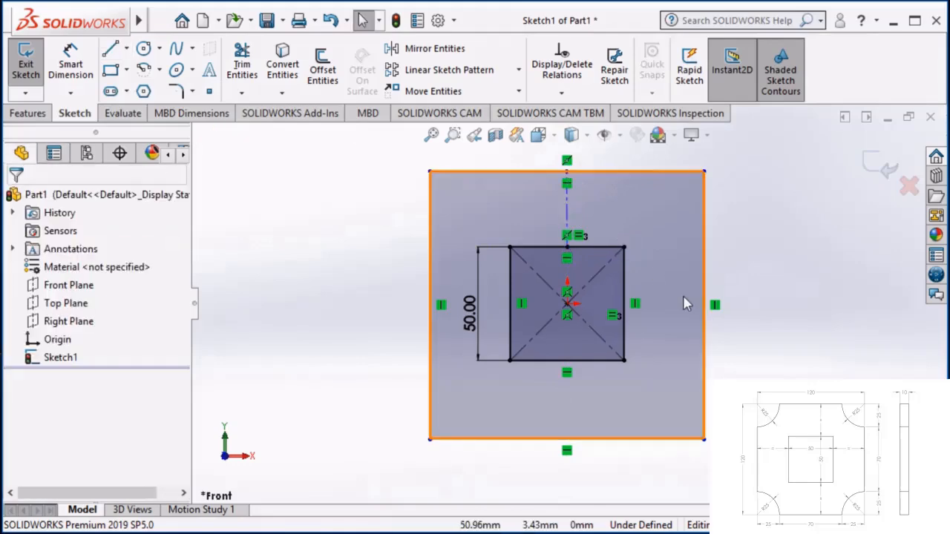
Step: Draw a centerline about 35 mm long from the midpoint of the inner square's right edge to the outer rectangle's right edge
{"action": "key", "text": "Return"}
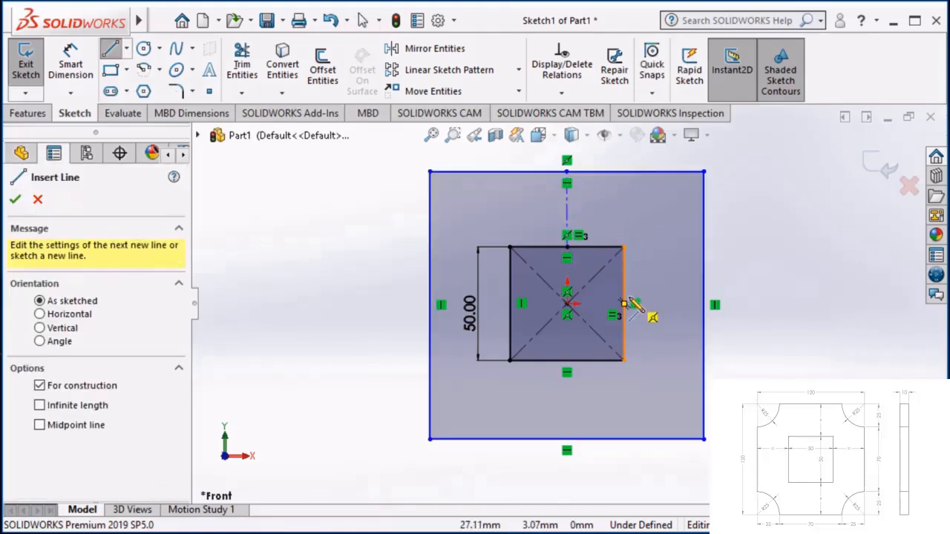
{"action": "left_click", "coordinate": [624, 304]}
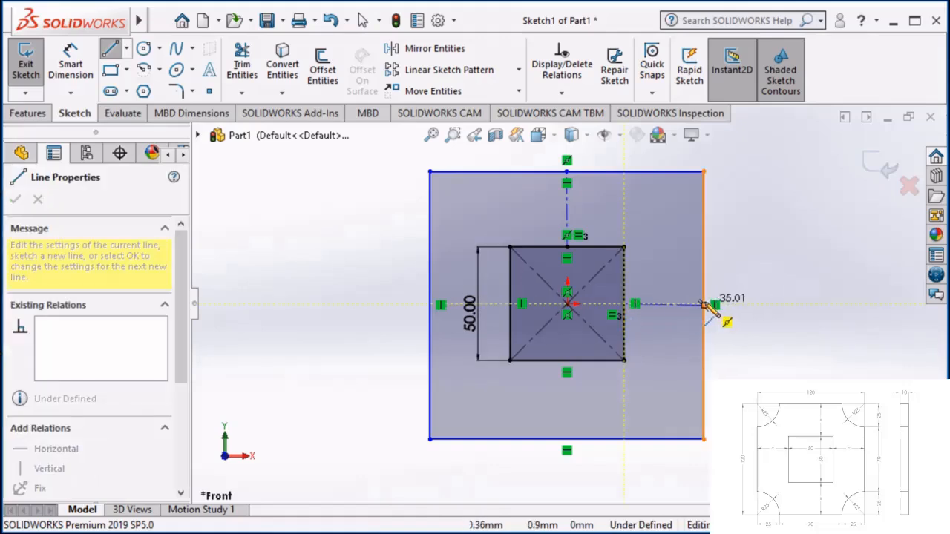
{"action": "left_click", "coordinate": [703, 305]}
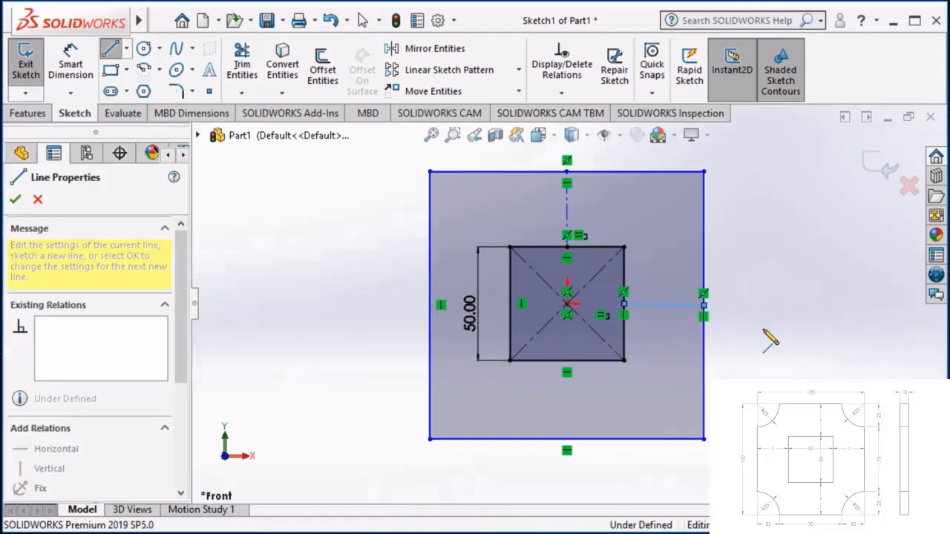
{"action": "key", "text": "Escape"}
Step: Add a Horizontal relation to the centerline between the inner and outer right edges
{"action": "left_click", "coordinate": [684, 307]}
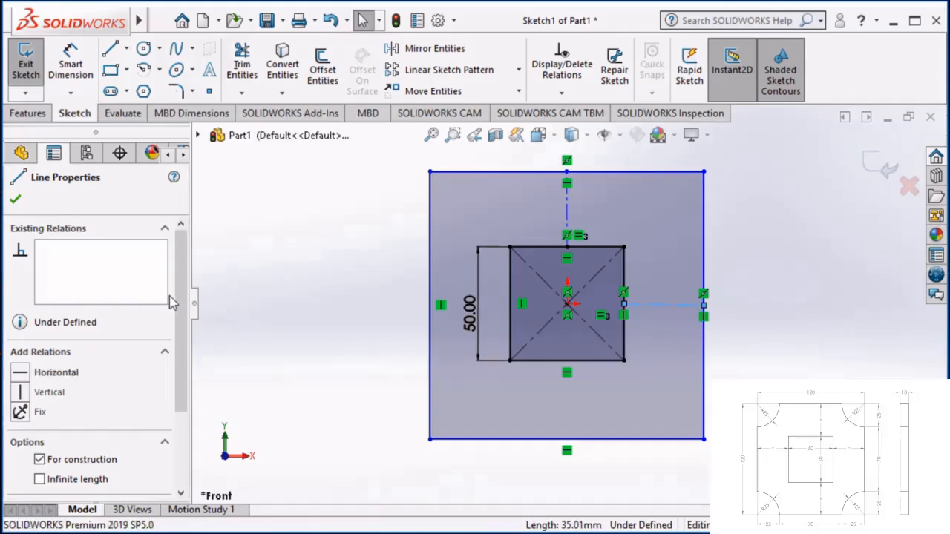
{"action": "scroll", "coordinate": [184, 307], "scroll_direction": "down", "scroll_amount": 3}
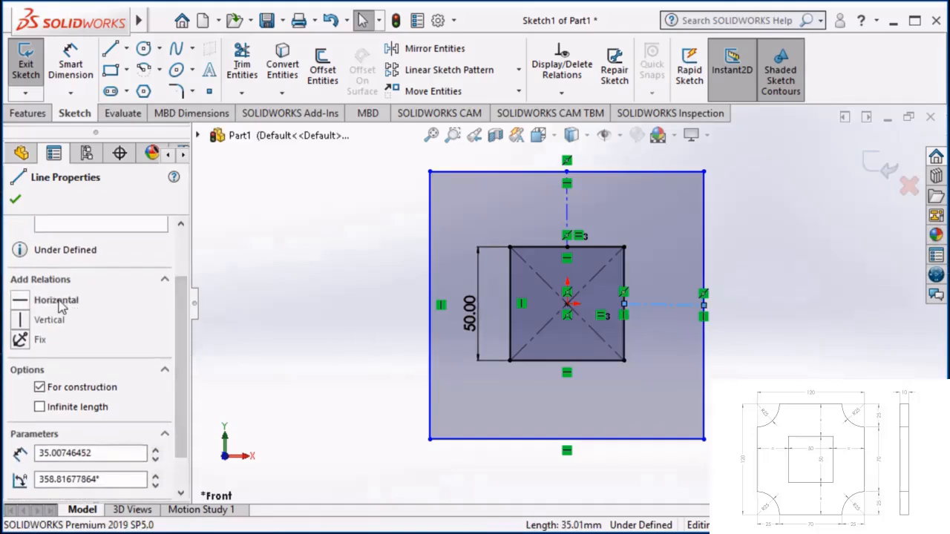
{"action": "left_click", "coordinate": [21, 300]}
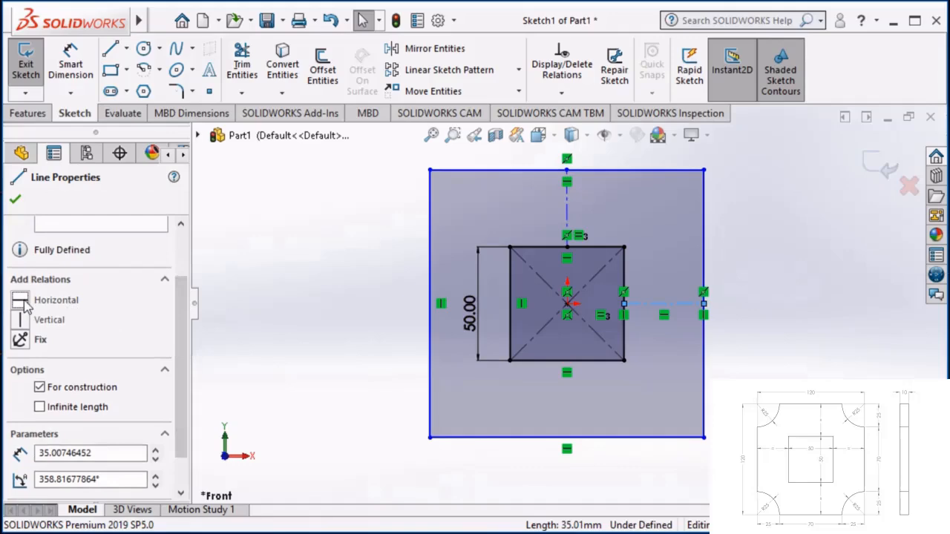
{"action": "left_click", "coordinate": [15, 199]}
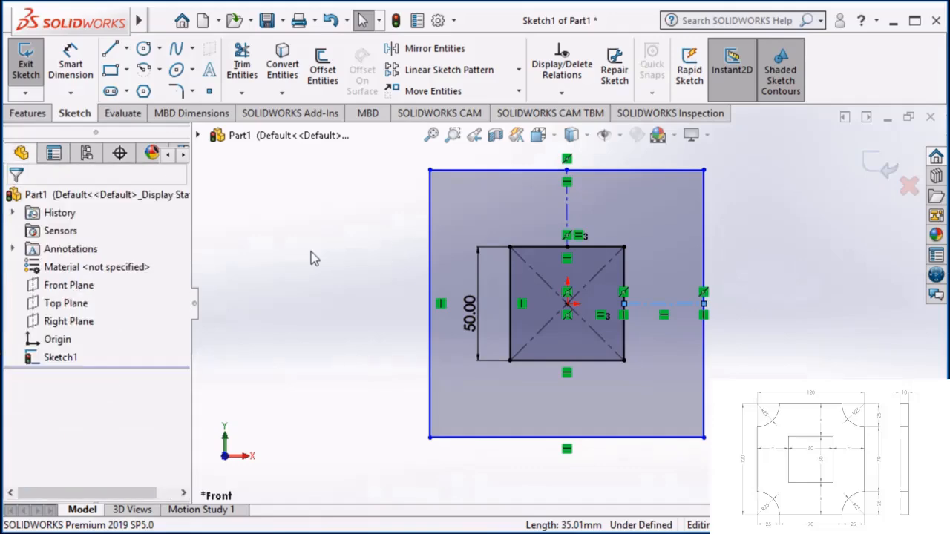
Step: Draw a horizontal centerline about 35 mm long from the midpoint of the inner square's left edge to the outer left edge's midpoint
{"action": "left_click", "coordinate": [126, 49]}
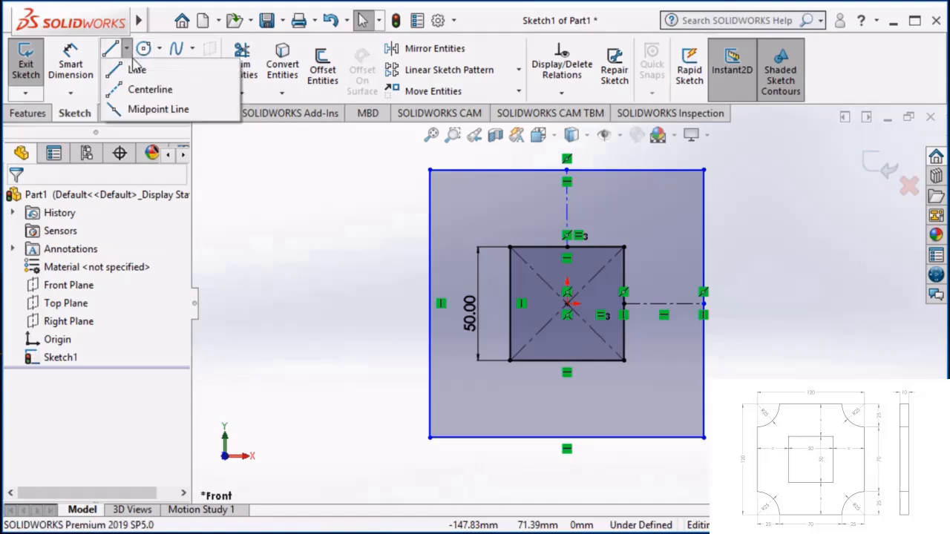
{"action": "left_click", "coordinate": [145, 89]}
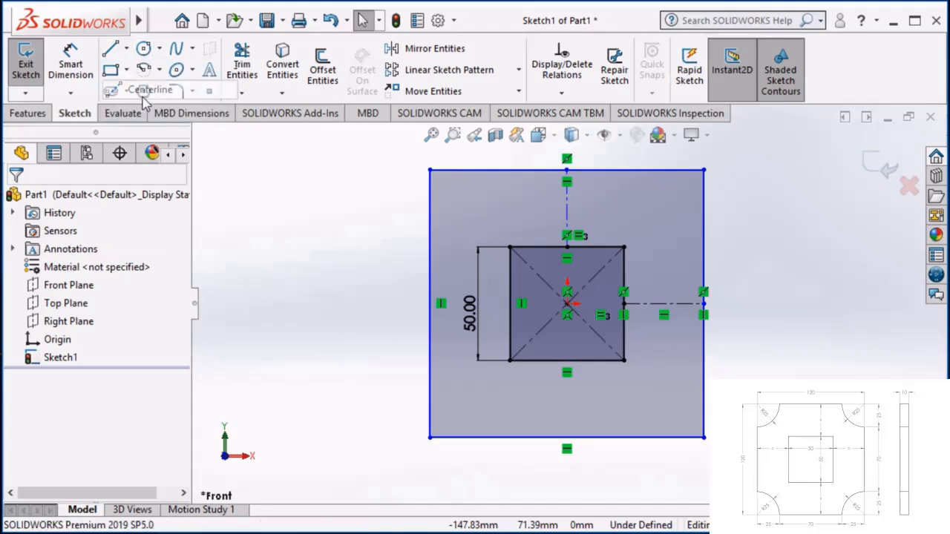
{"action": "left_click", "coordinate": [509, 304]}
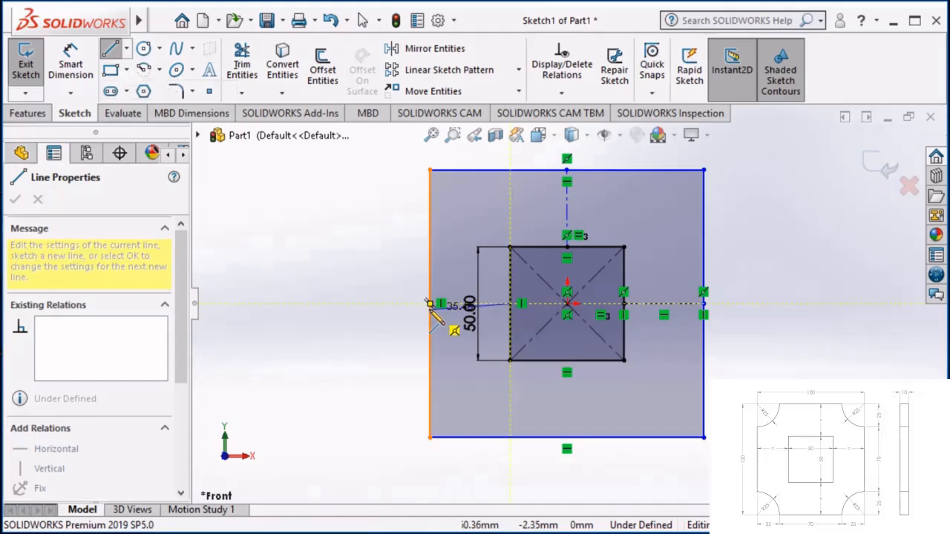
{"action": "left_click", "coordinate": [429, 304]}
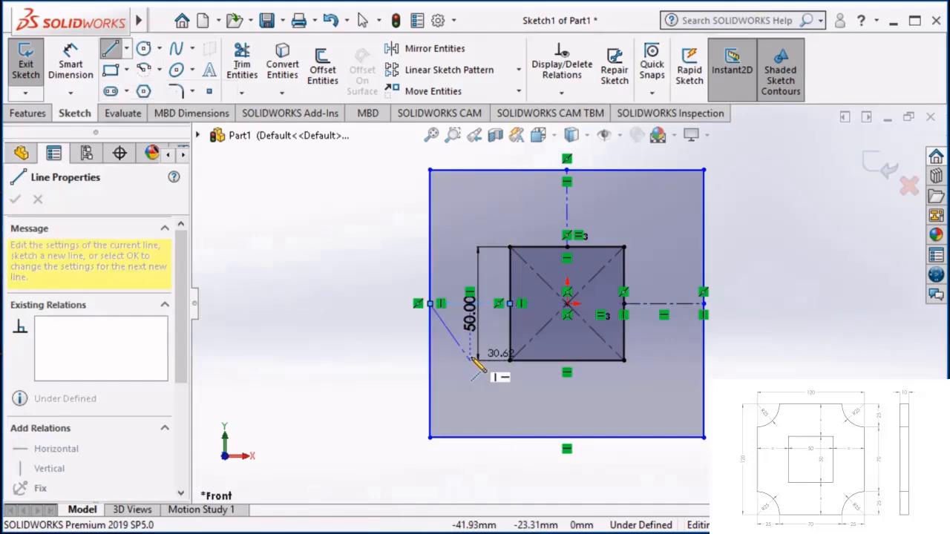
{"action": "key", "text": "Escape"}
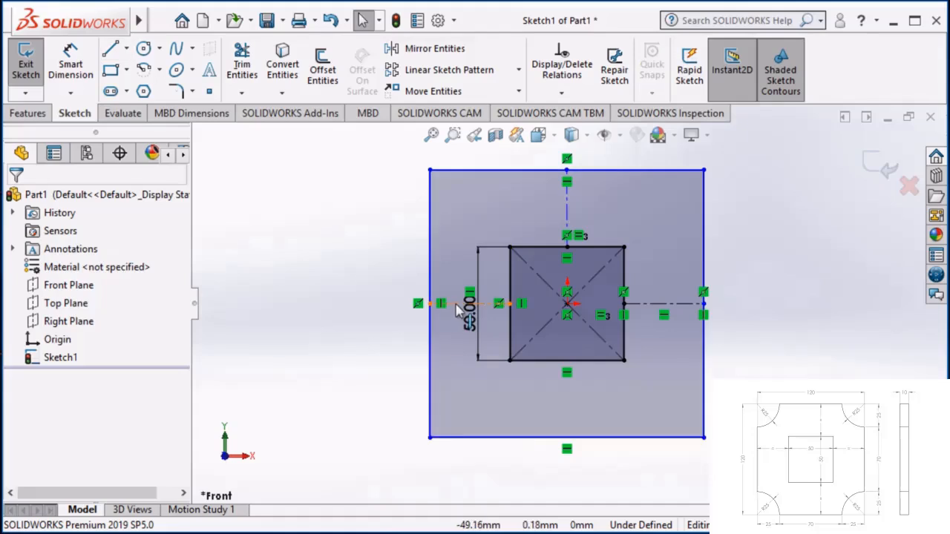
{"action": "left_click", "coordinate": [456, 304]}
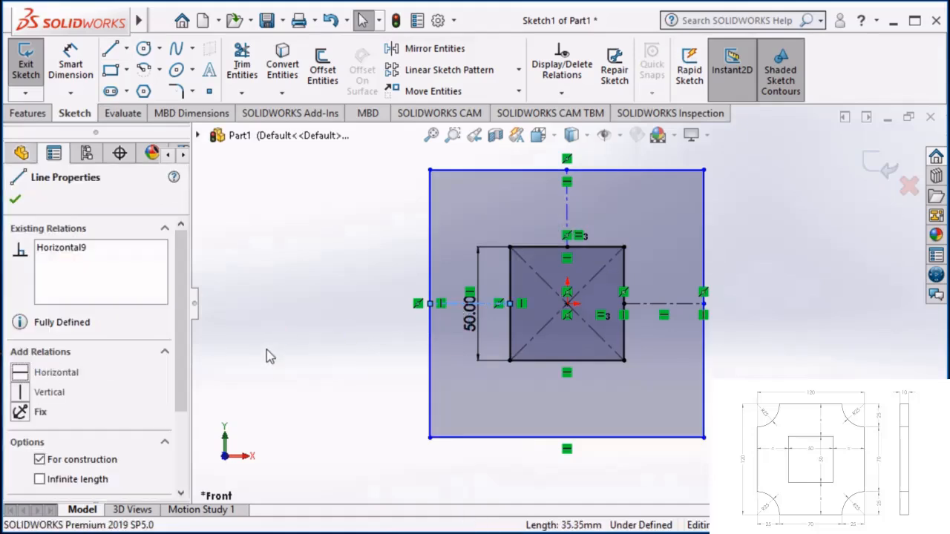
{"action": "left_click", "coordinate": [313, 337]}
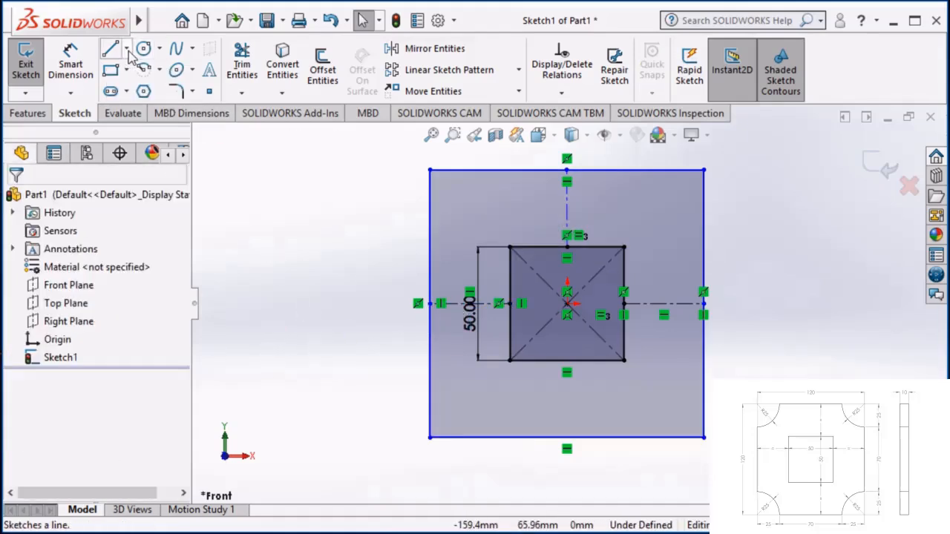
Step: Draw a centerline from the midpoint of the inner square's bottom edge to the midpoint of the outer rectangle's bottom edge
{"action": "left_click", "coordinate": [127, 49]}
{"action": "left_click", "coordinate": [145, 87]}
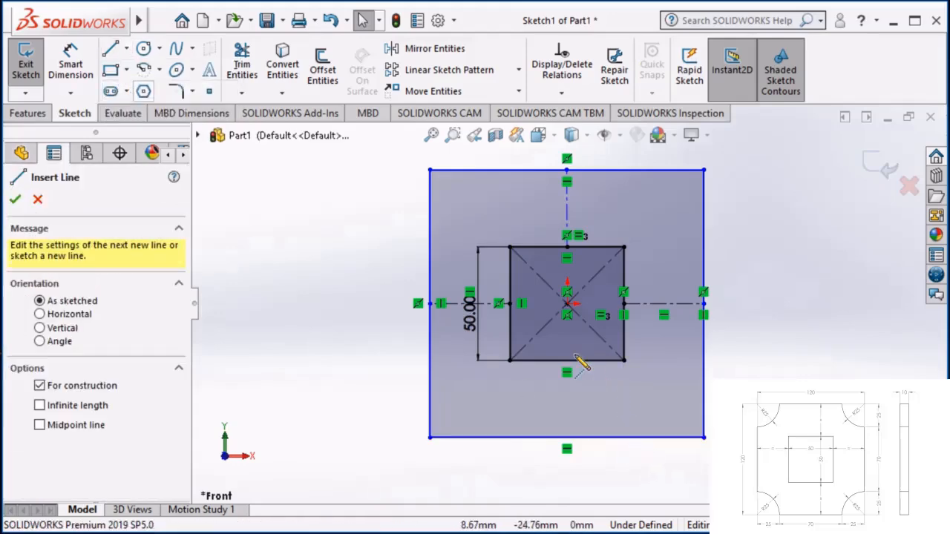
{"action": "left_click", "coordinate": [567, 437]}
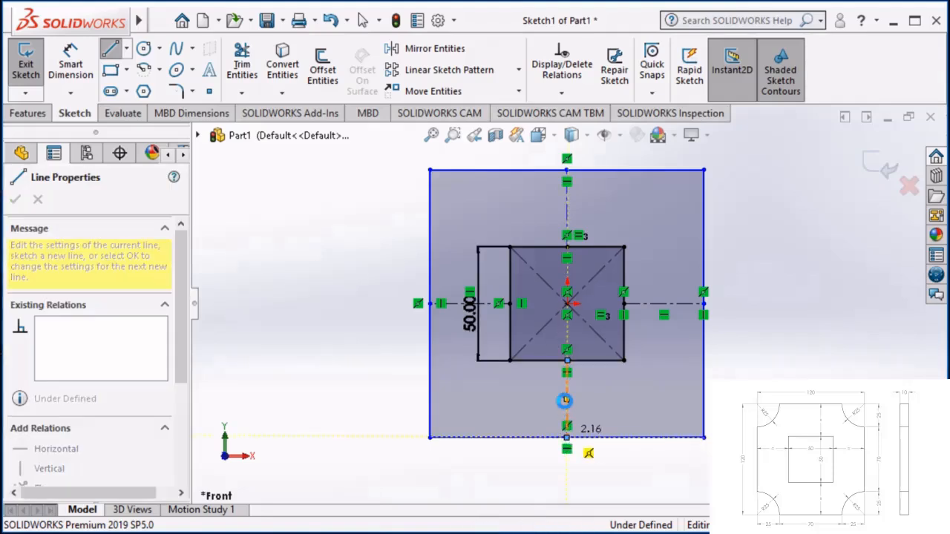
{"action": "key", "text": "Escape"}
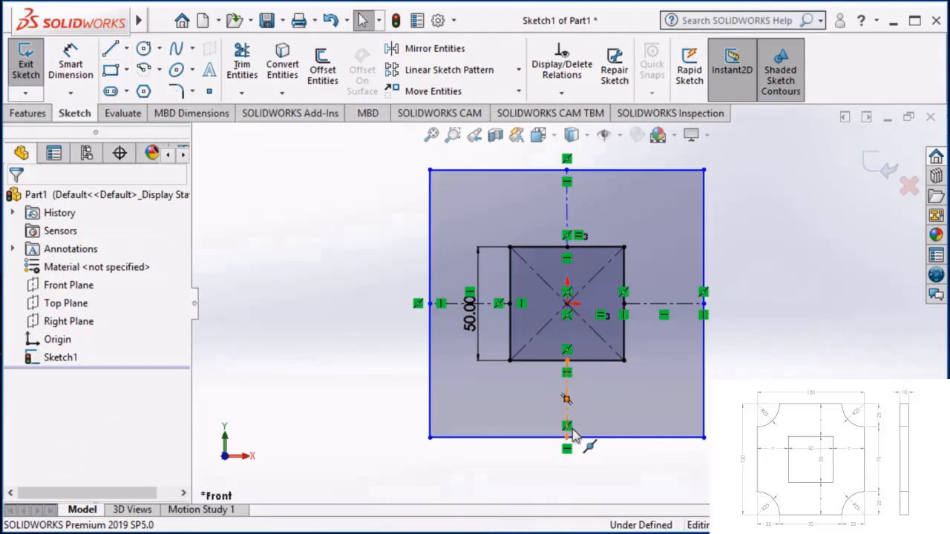
{"action": "left_click", "coordinate": [570, 428]}
{"action": "left_click", "coordinate": [585, 469]}
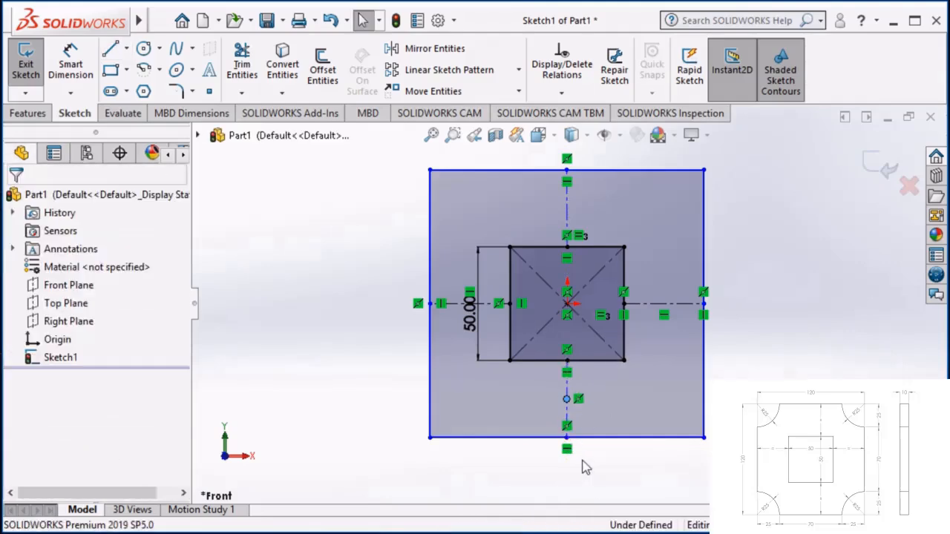
Step: Add Vertical, Collinear and Equal relations to the upper and lower centerlines
{"action": "left_click", "coordinate": [568, 417]}
{"action": "left_click", "coordinate": [567, 212], "text": "ctrl"}
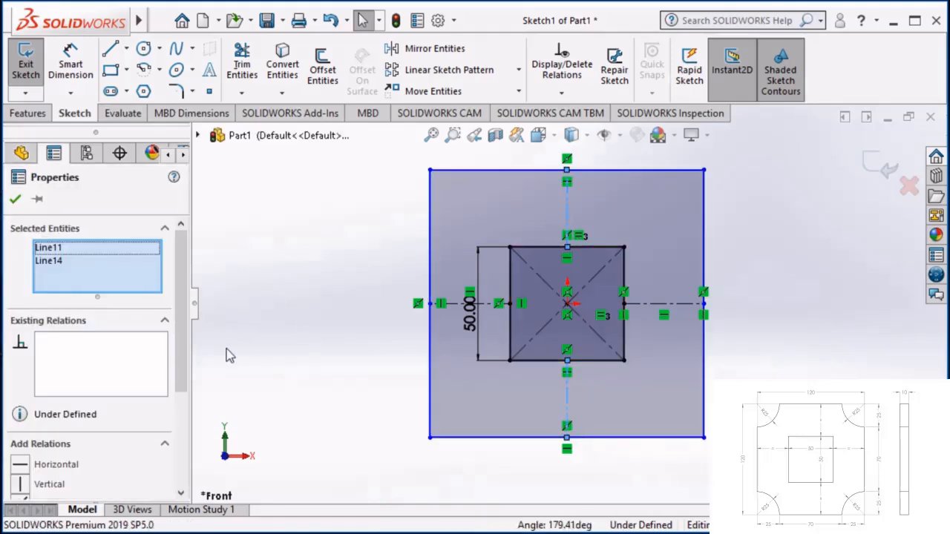
{"action": "scroll", "coordinate": [177, 313], "scroll_direction": "down", "scroll_amount": 3}
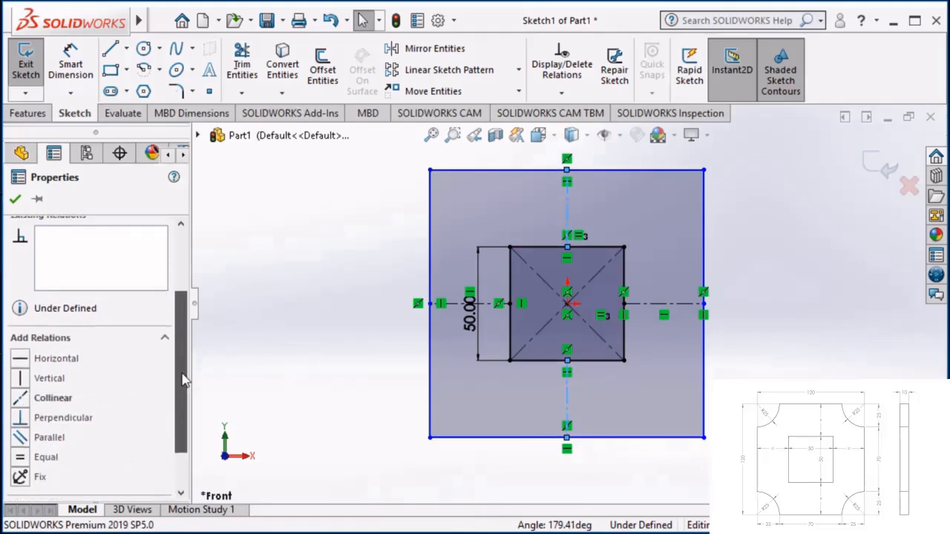
{"action": "left_click", "coordinate": [22, 380]}
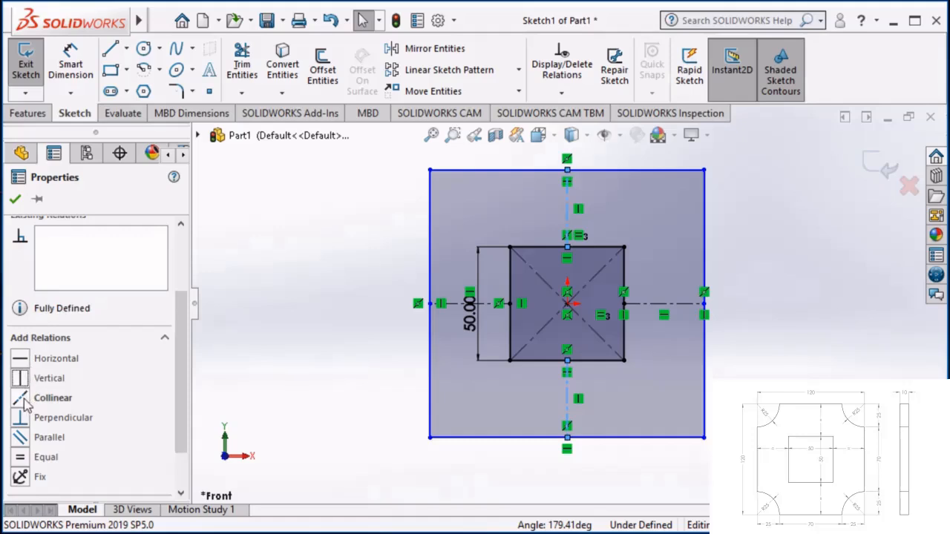
{"action": "left_click", "coordinate": [21, 398]}
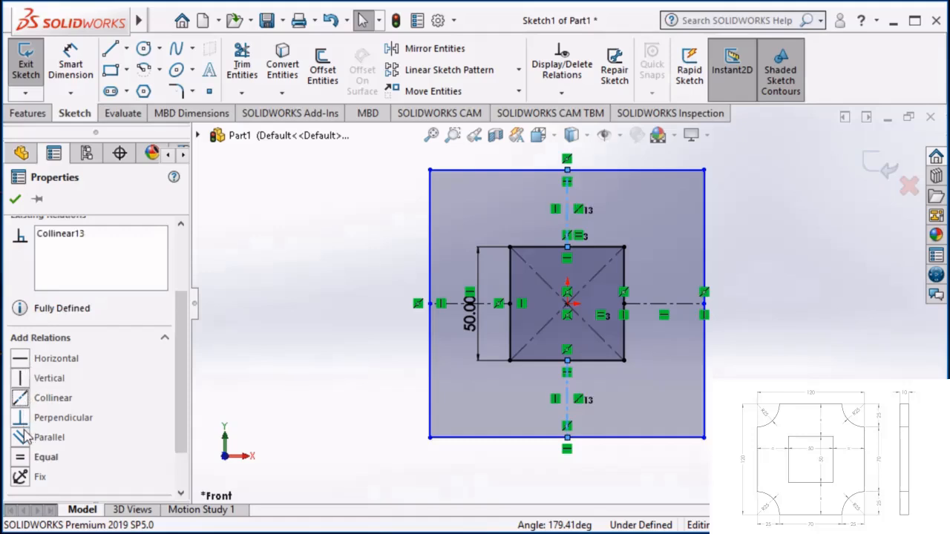
{"action": "left_click", "coordinate": [21, 457]}
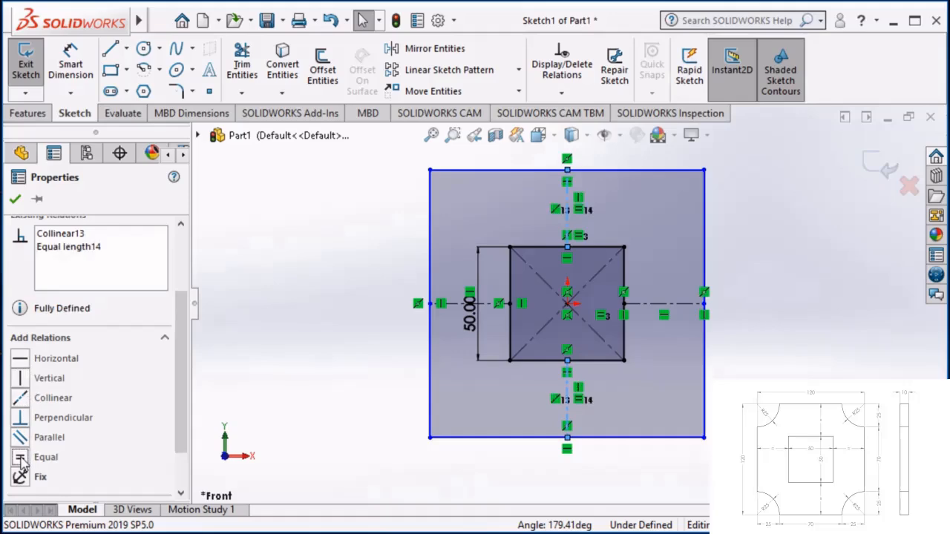
{"action": "left_click", "coordinate": [15, 200]}
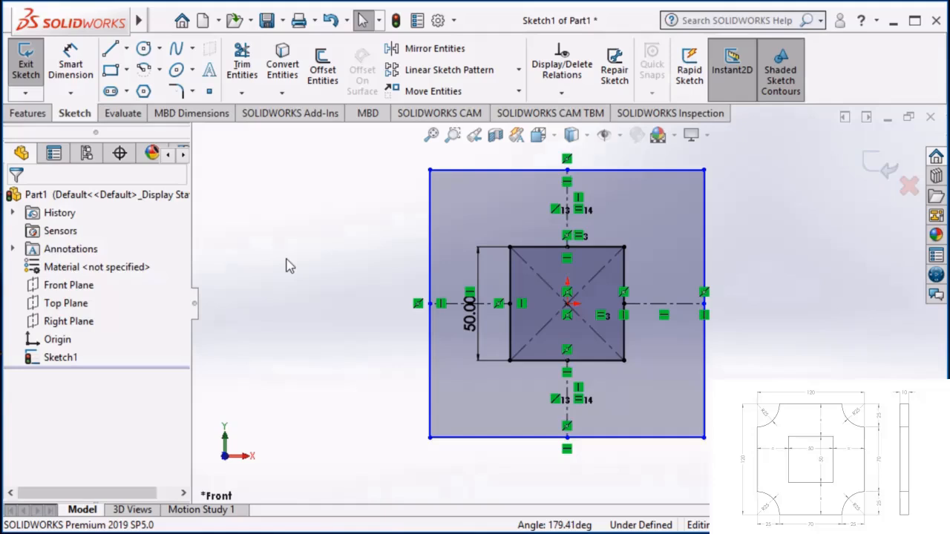
Step: Add Collinear and Equal relations between the left and right horizontal centerlines
{"action": "left_click", "coordinate": [696, 310]}
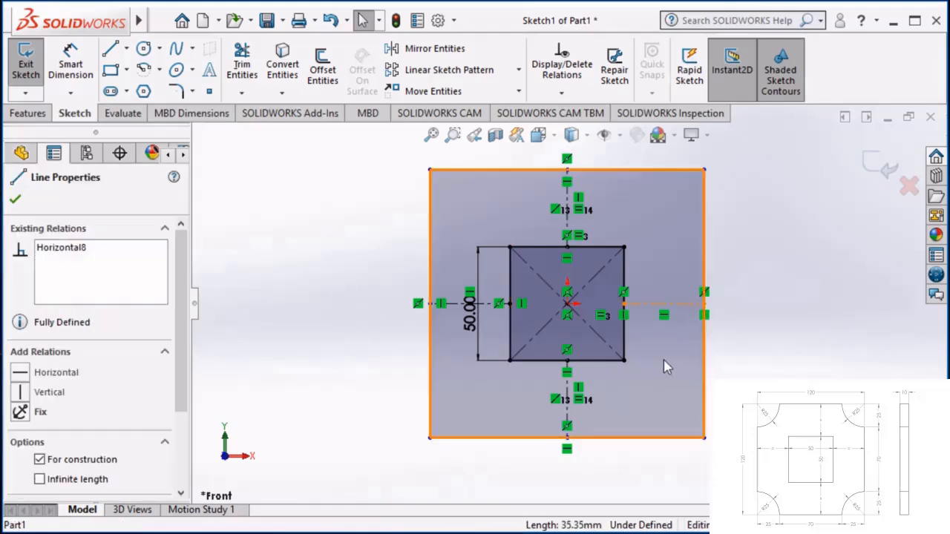
{"action": "left_click", "coordinate": [491, 311], "text": "ctrl"}
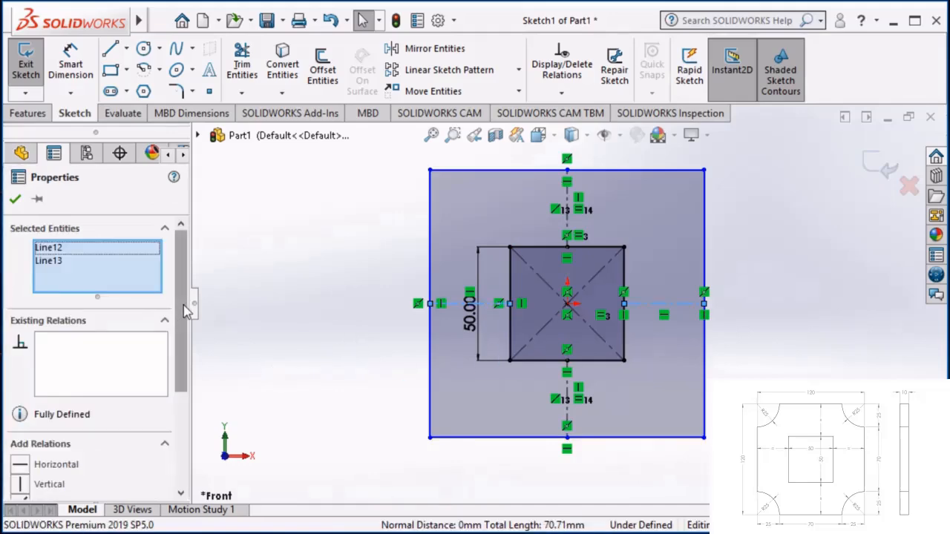
{"action": "left_click_drag", "start_coordinate": [186, 303], "coordinate": [187, 372]}
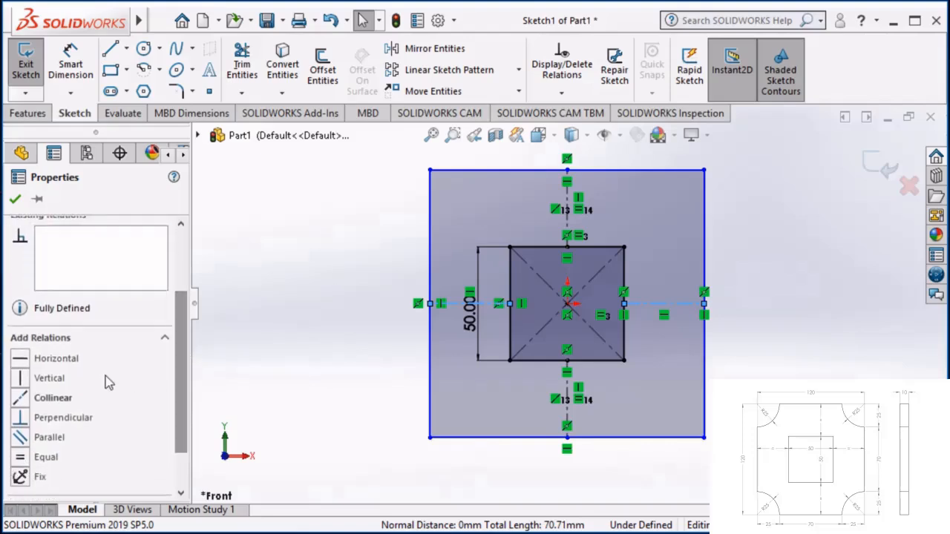
{"action": "left_click", "coordinate": [52, 398]}
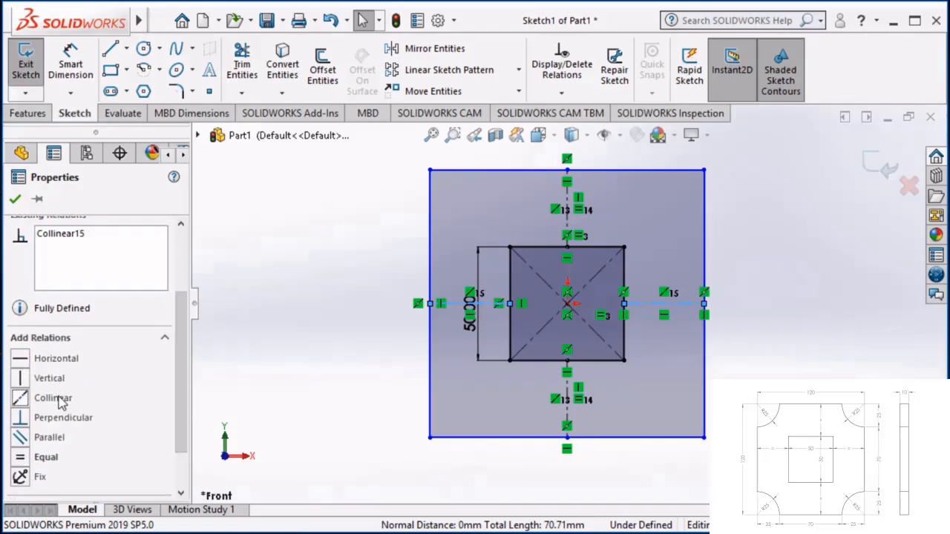
{"action": "left_click", "coordinate": [46, 457]}
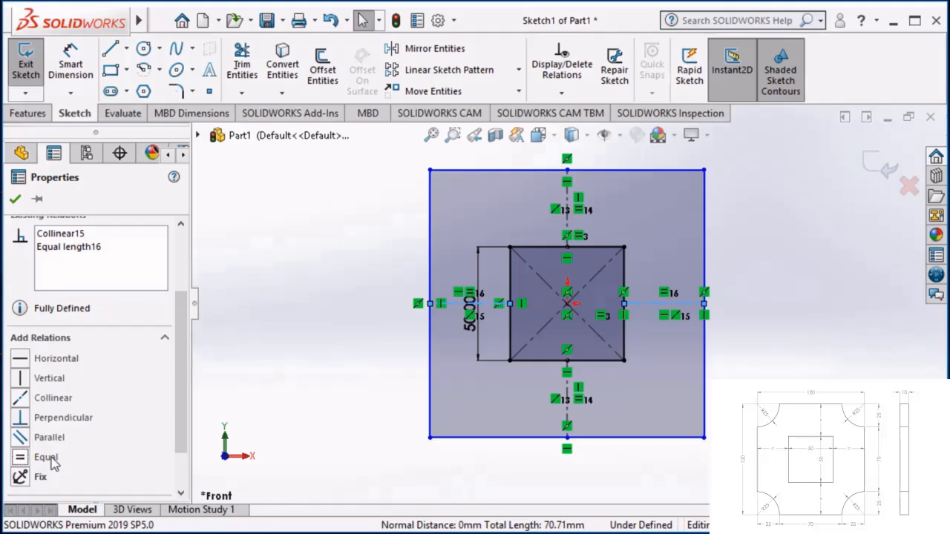
{"action": "left_click", "coordinate": [15, 199]}
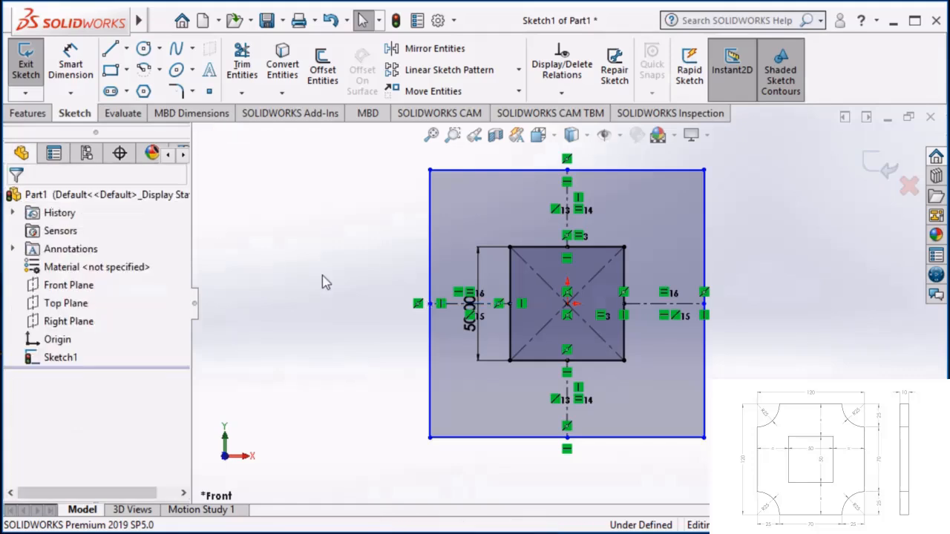
Step: Add an Equal relation between the upper vertical centerline and the right horizontal centerline
{"action": "left_click", "coordinate": [699, 314]}
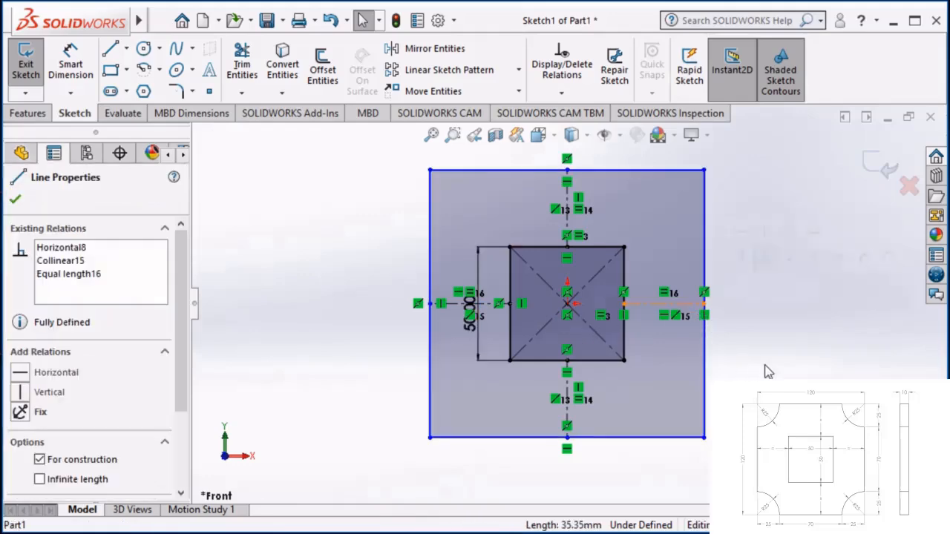
{"action": "left_click", "coordinate": [548, 205], "text": "ctrl"}
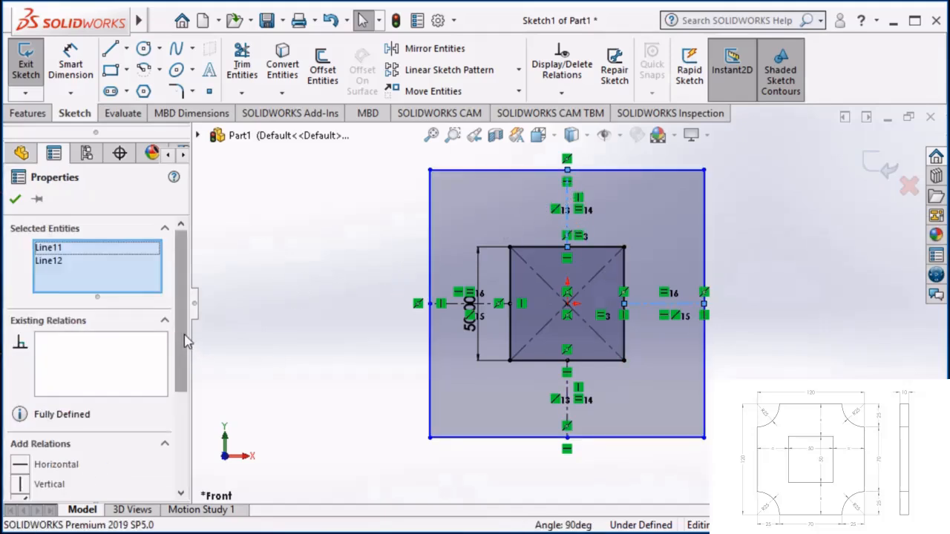
{"action": "left_click_drag", "start_coordinate": [183, 340], "coordinate": [184, 403]}
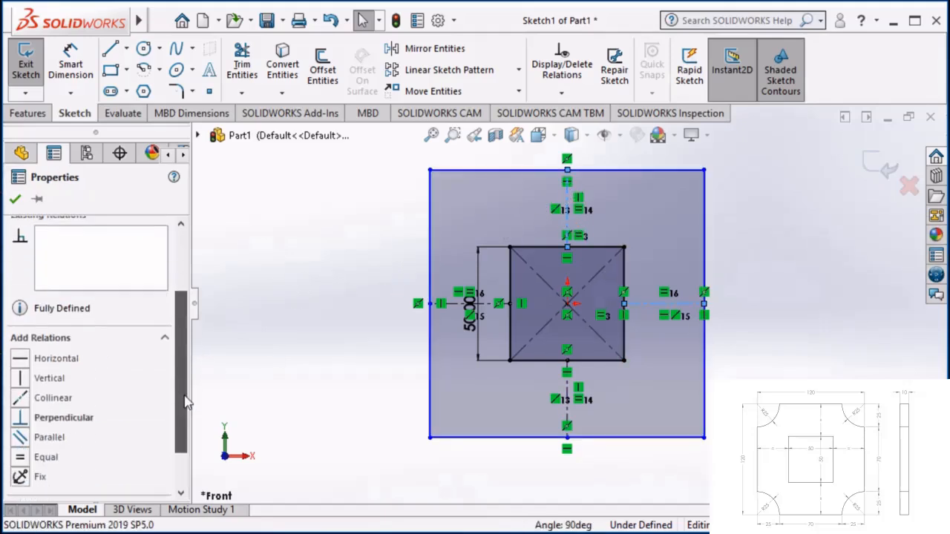
{"action": "left_click", "coordinate": [46, 453]}
{"action": "left_click", "coordinate": [295, 315]}
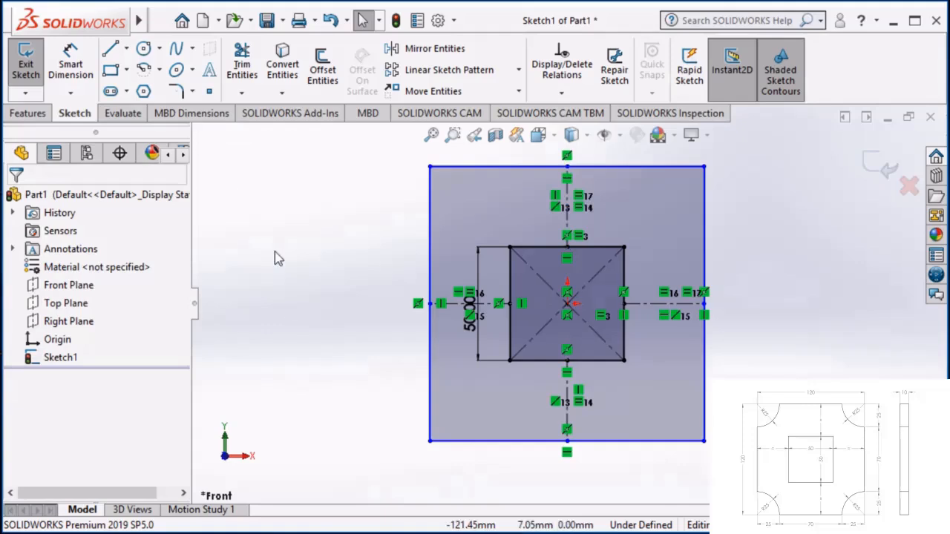
Step: Dimension the left vertical edge of the outer rectangle and set its length to 120 mm
{"action": "left_click", "coordinate": [71, 63]}
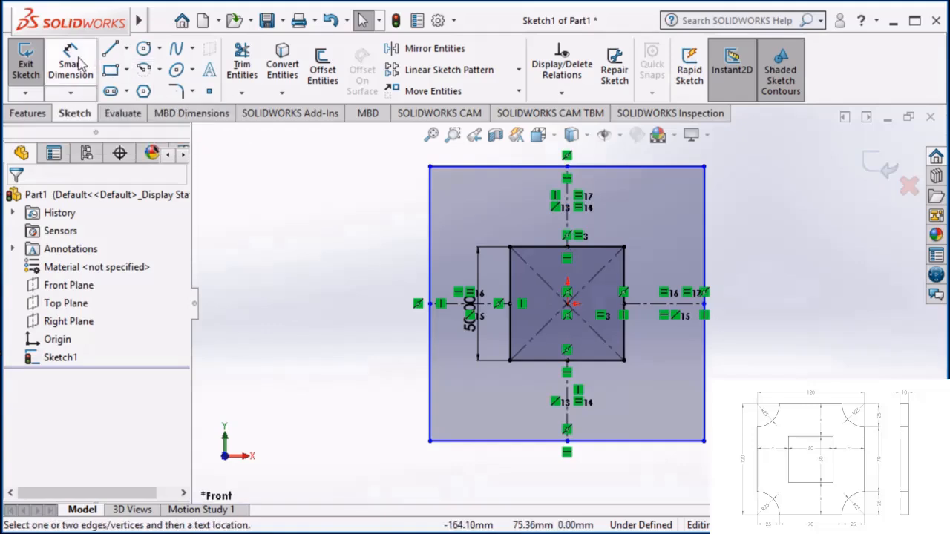
{"action": "left_click", "coordinate": [429, 270]}
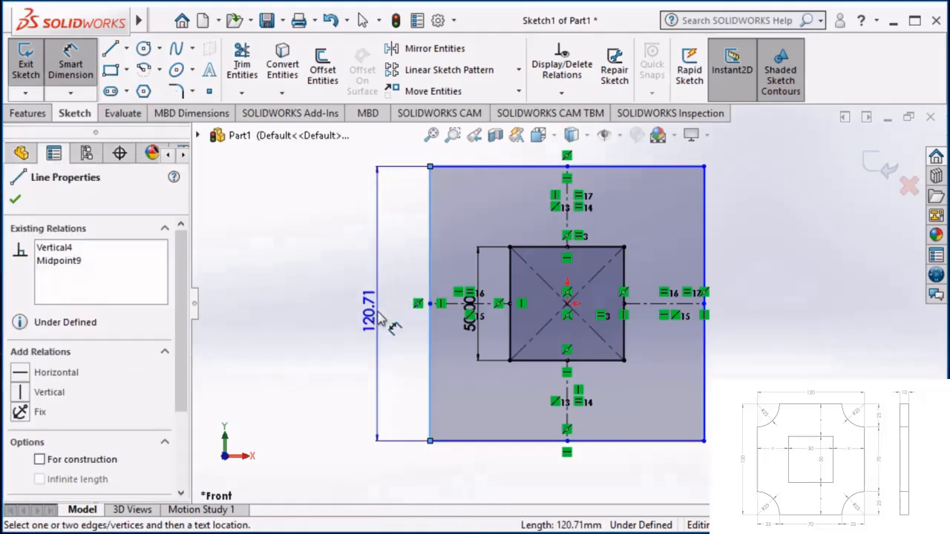
{"action": "left_click", "coordinate": [378, 318]}
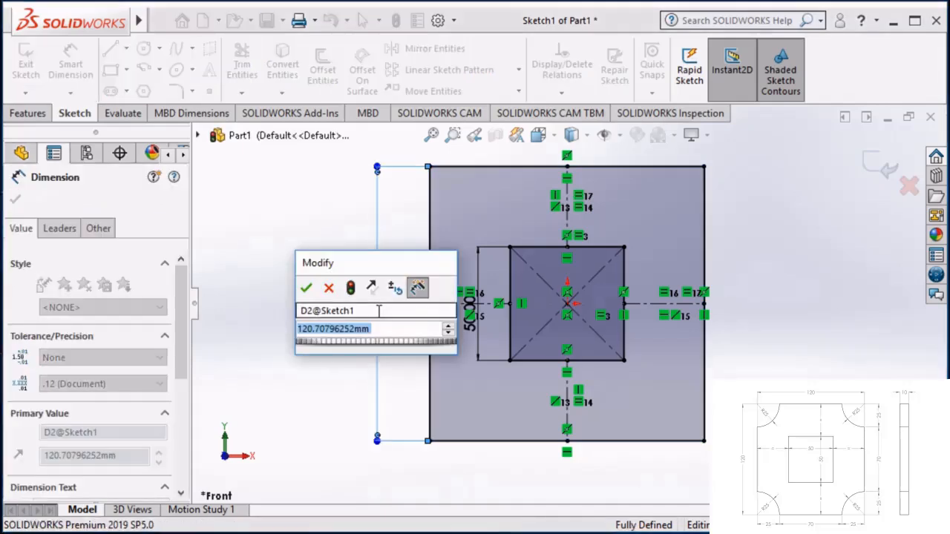
{"action": "type", "text": "120"}
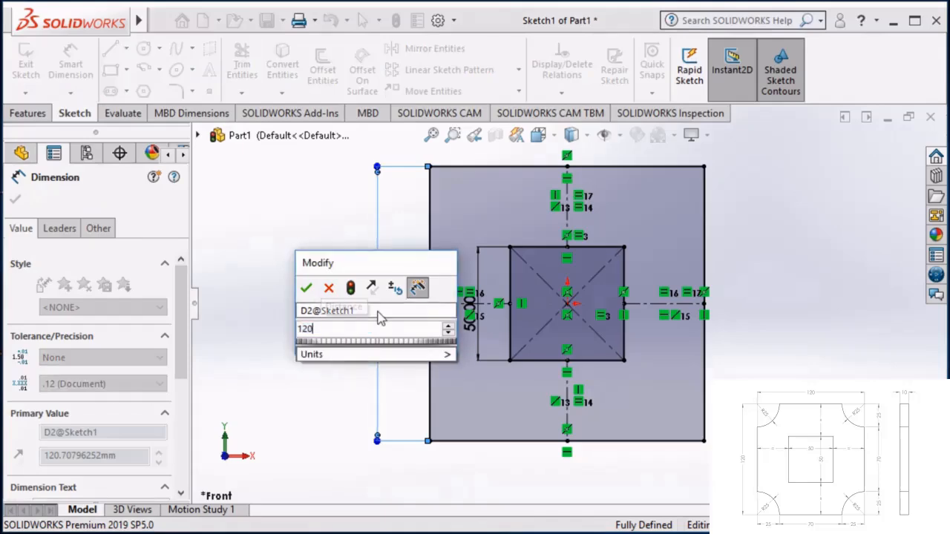
{"action": "key", "text": "Return"}
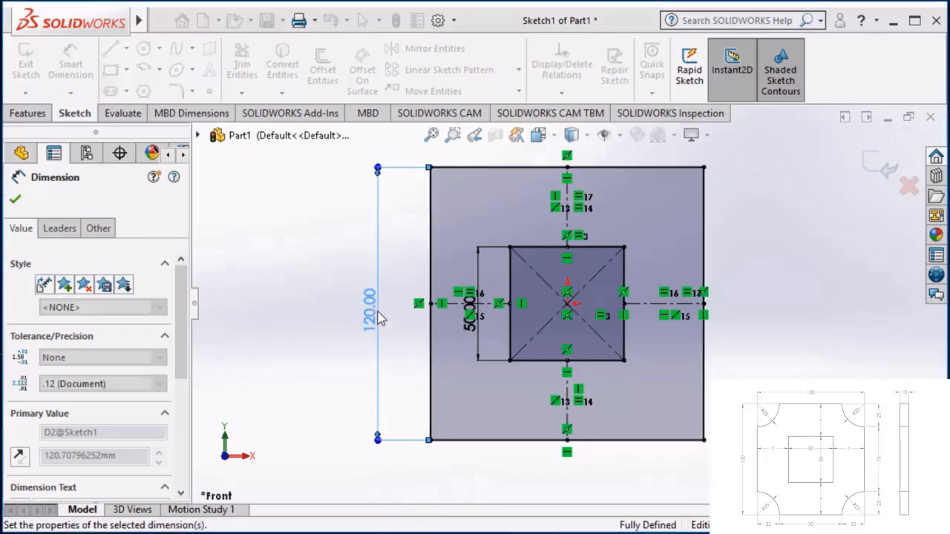
{"action": "left_click", "coordinate": [776, 310]}
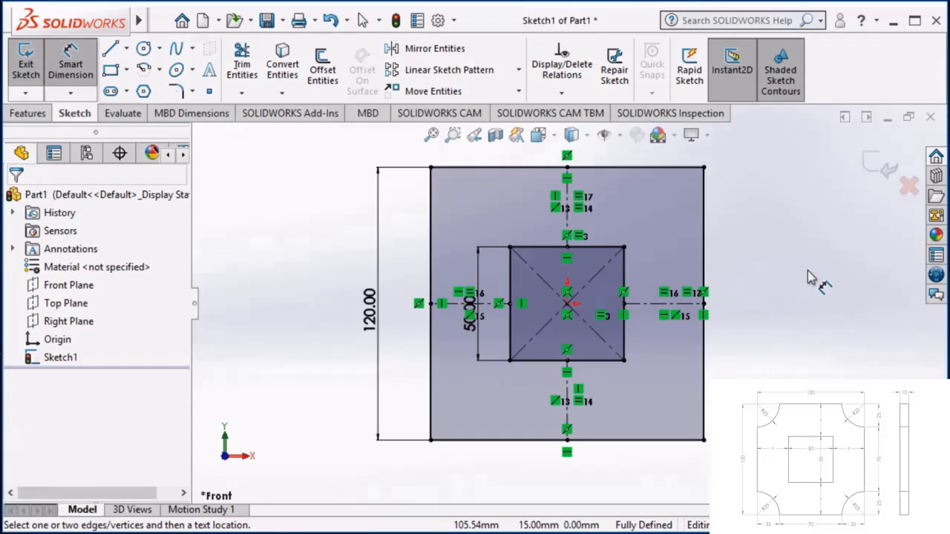
{"action": "key", "text": "Escape"}
Step: Convert the 120 mm dimension on the outer rectangle's left edge to a driven dimension
{"action": "left_click", "coordinate": [379, 269]}
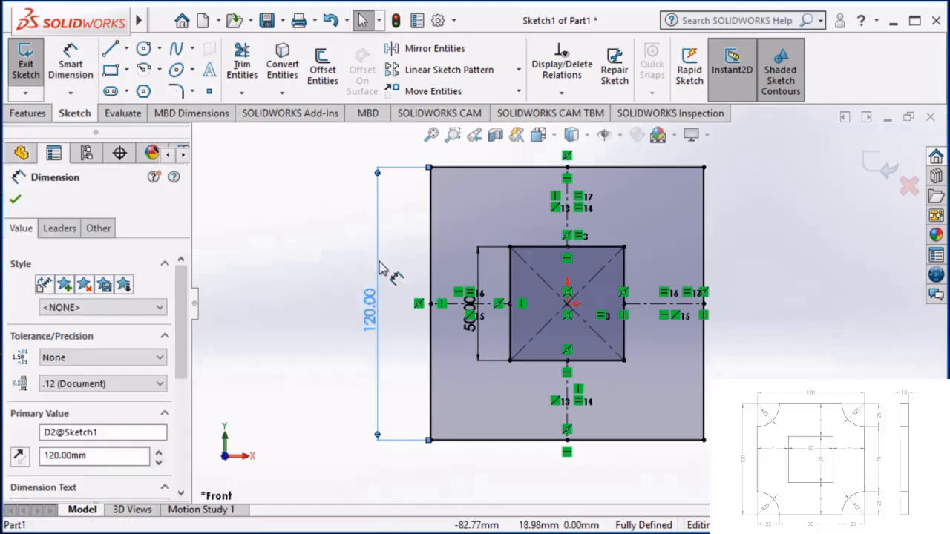
{"action": "right_click", "coordinate": [380, 268]}
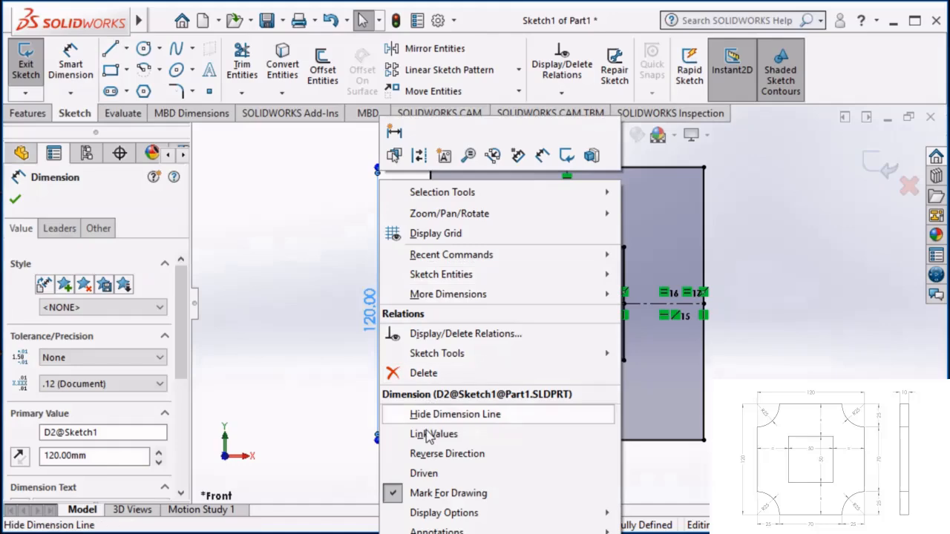
{"action": "left_click", "coordinate": [433, 473]}
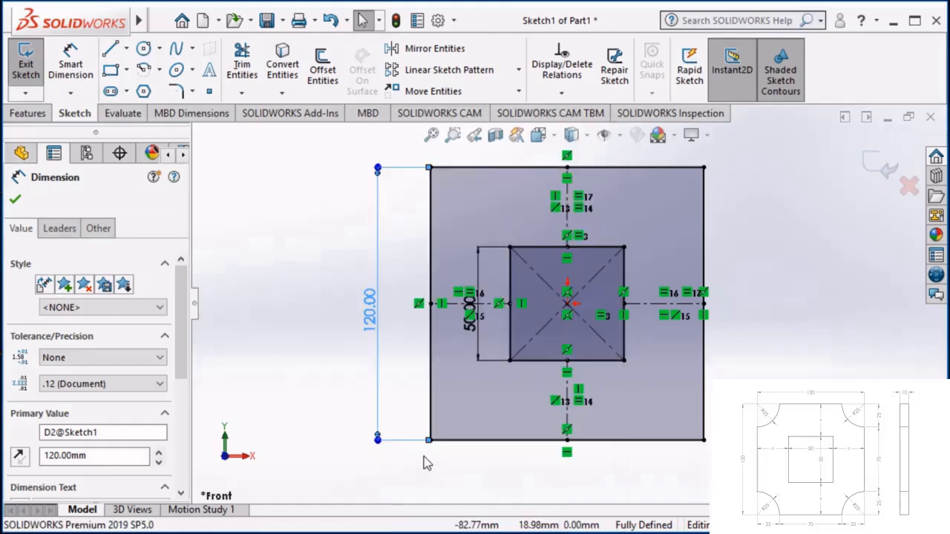
{"action": "left_click", "coordinate": [274, 313]}
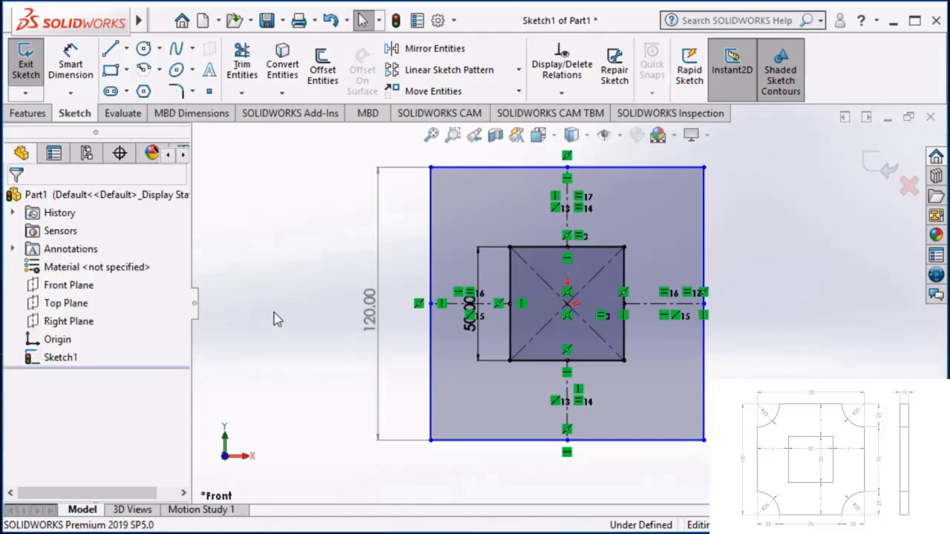
Step: Dimension the right horizontal centerline between the inner and outer squares at 35 mm
{"action": "left_click", "coordinate": [88, 80]}
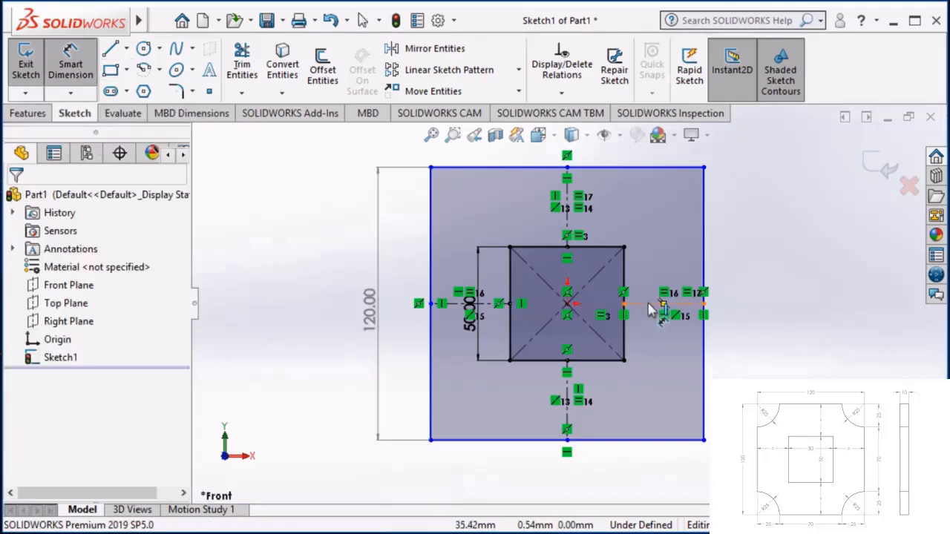
{"action": "left_click", "coordinate": [649, 304]}
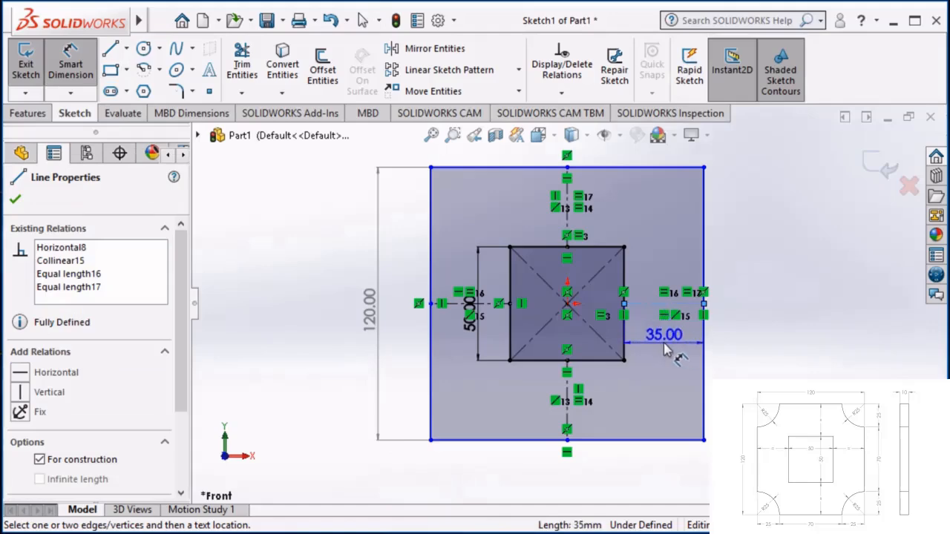
{"action": "left_click", "coordinate": [668, 350]}
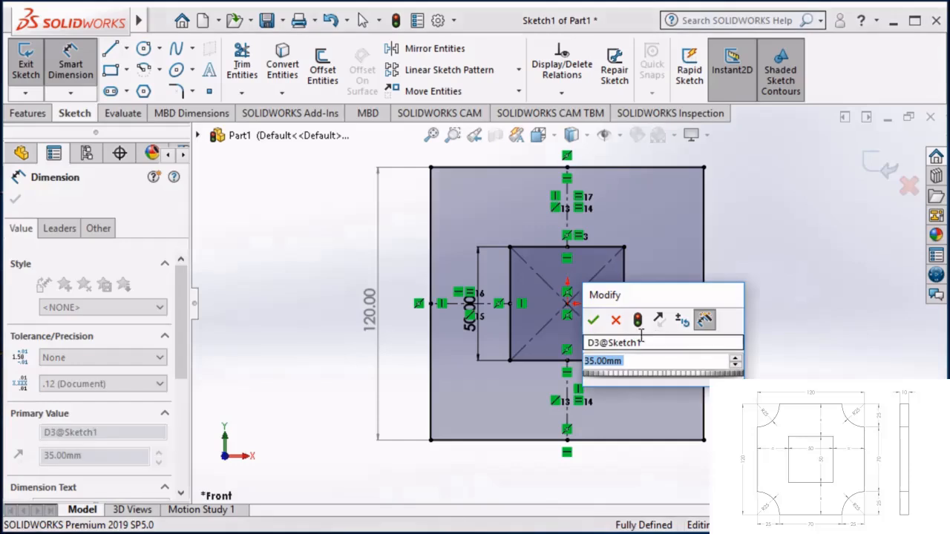
{"action": "left_click", "coordinate": [593, 319]}
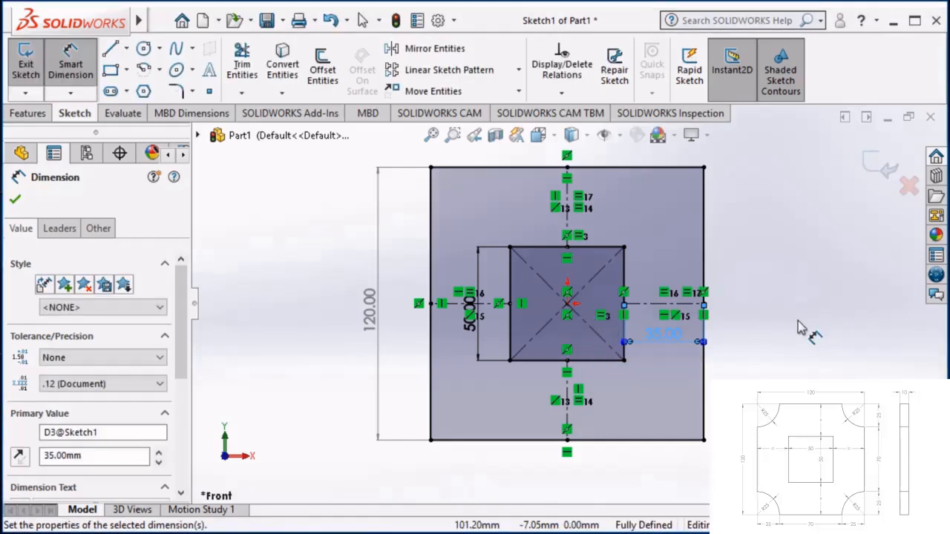
{"action": "key", "text": "Escape"}
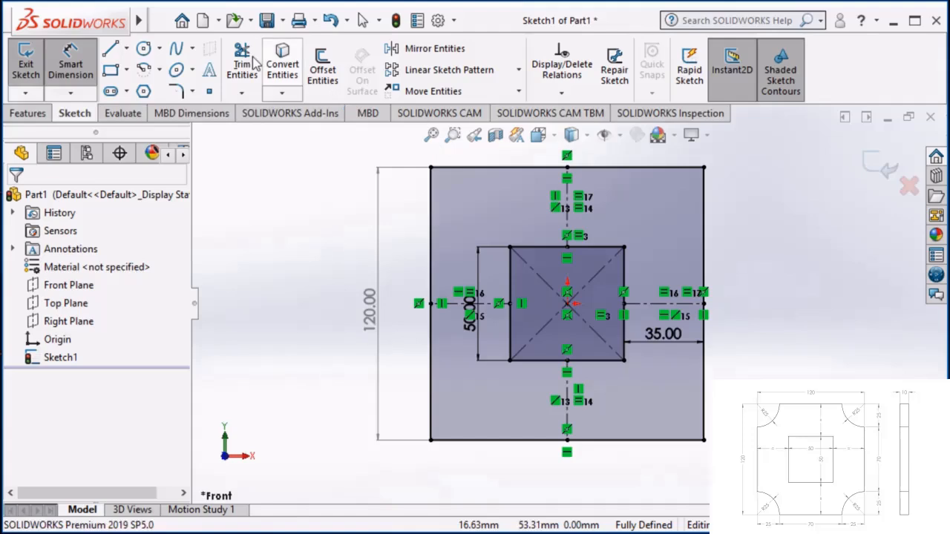
Step: Draw a circle centred on each of the outer square's four corners, each with a radius of about 19 mm
{"action": "left_click", "coordinate": [159, 48]}
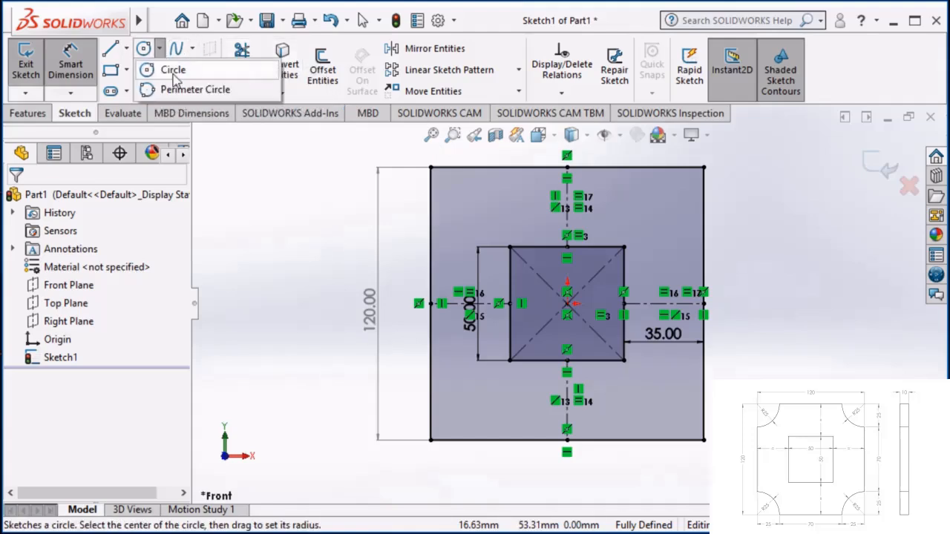
{"action": "left_click", "coordinate": [173, 71]}
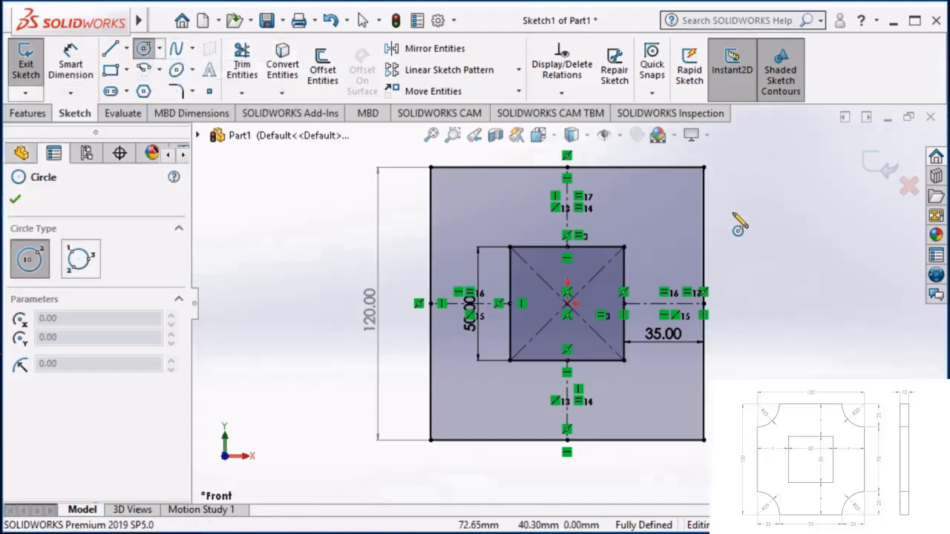
{"action": "key", "text": "z"}
{"action": "left_click", "coordinate": [681, 191]}
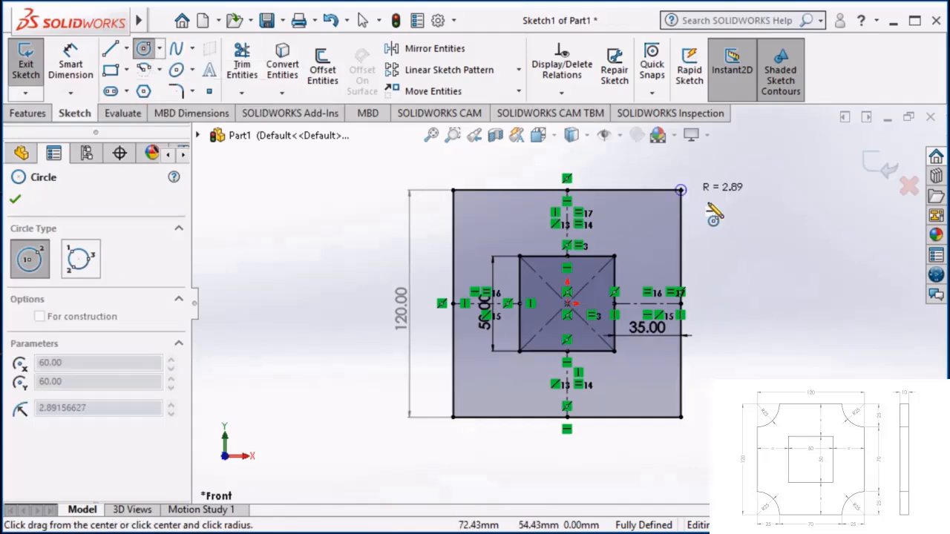
{"action": "left_click", "coordinate": [714, 210]}
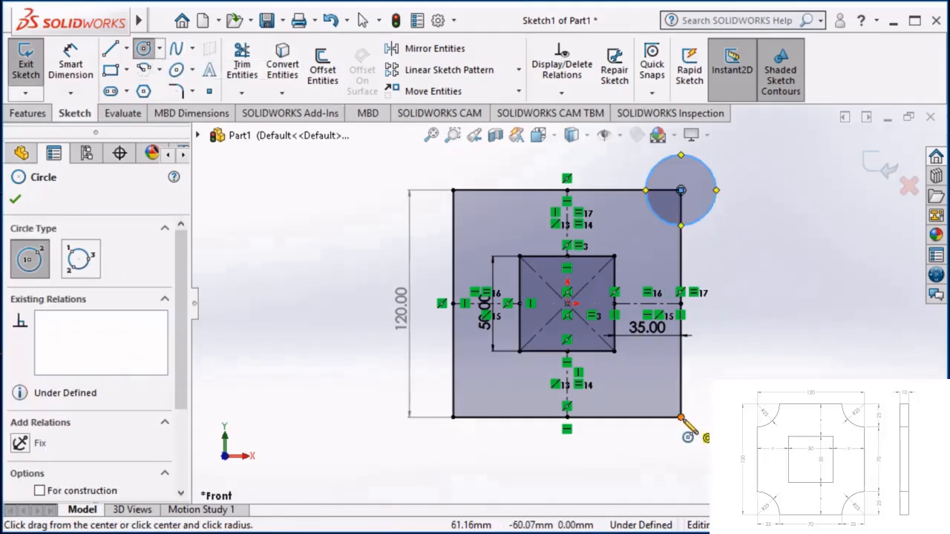
{"action": "left_click", "coordinate": [682, 417]}
{"action": "left_click", "coordinate": [703, 443]}
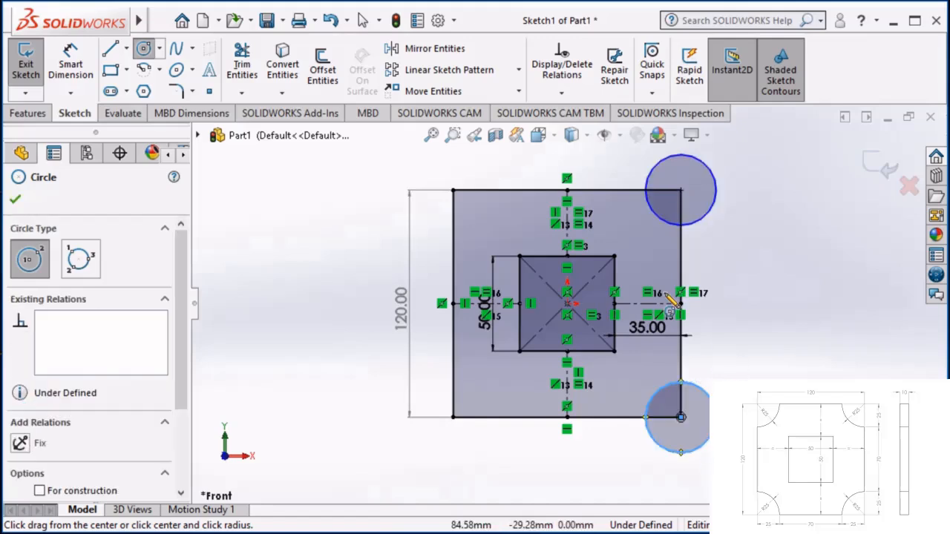
{"action": "left_click", "coordinate": [454, 191]}
{"action": "left_click", "coordinate": [477, 174]}
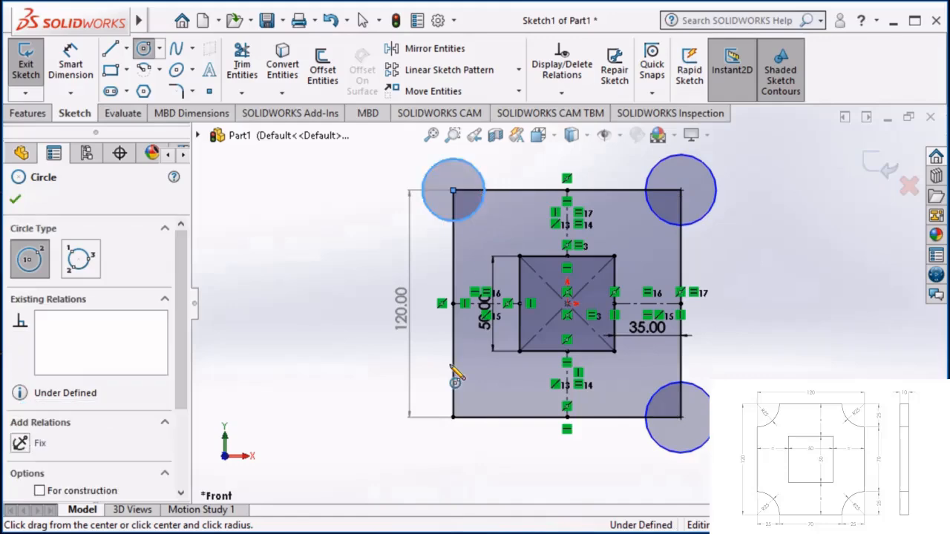
{"action": "left_click", "coordinate": [453, 417]}
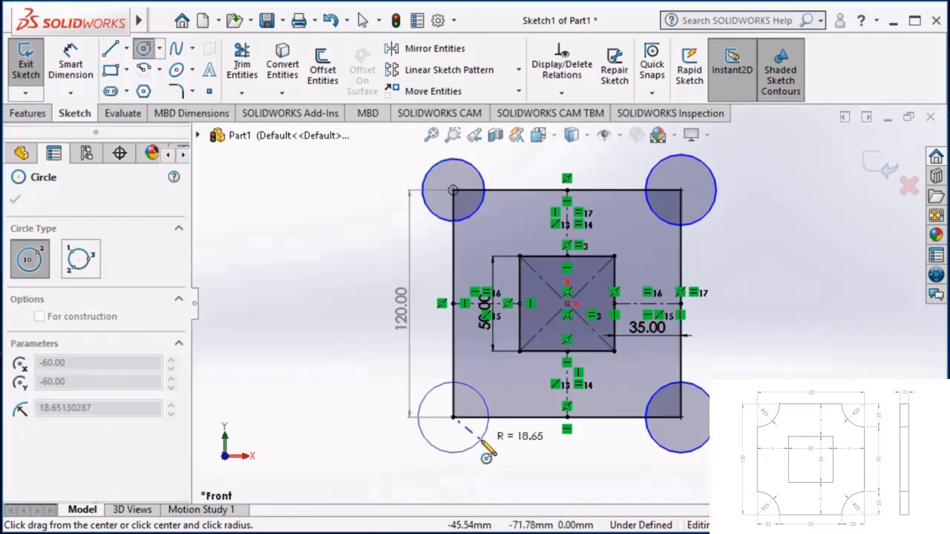
{"action": "left_click", "coordinate": [484, 443]}
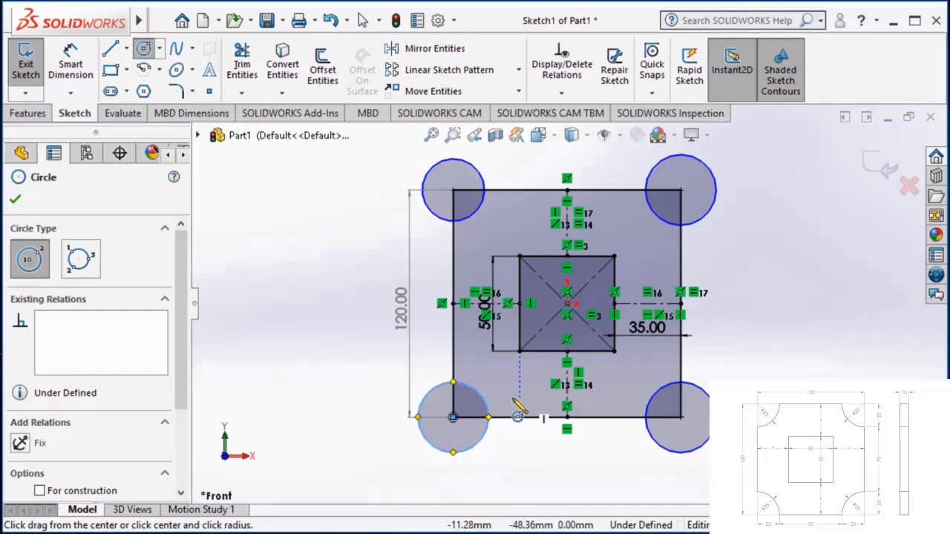
{"action": "left_click", "coordinate": [16, 199]}
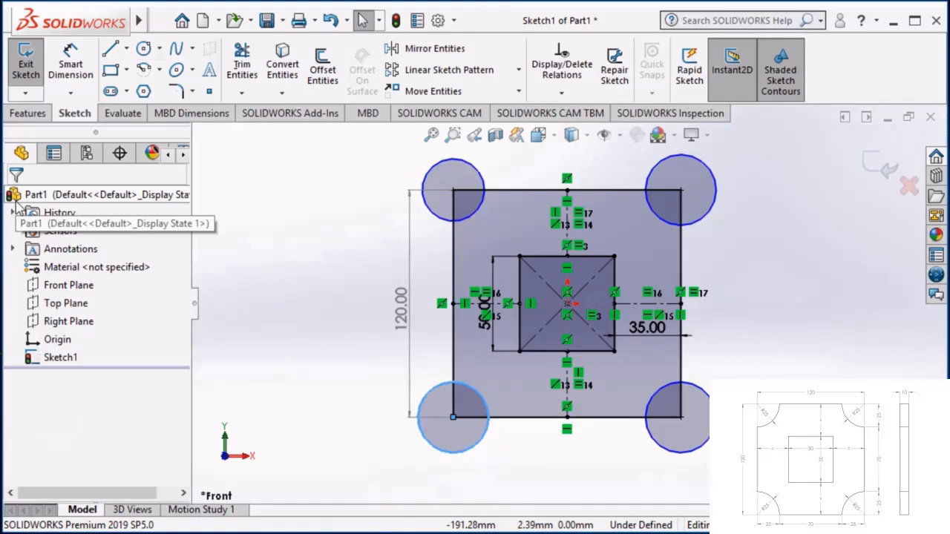
Step: Add an Equal relation between the four corner circles
{"action": "left_click", "coordinate": [483, 181]}
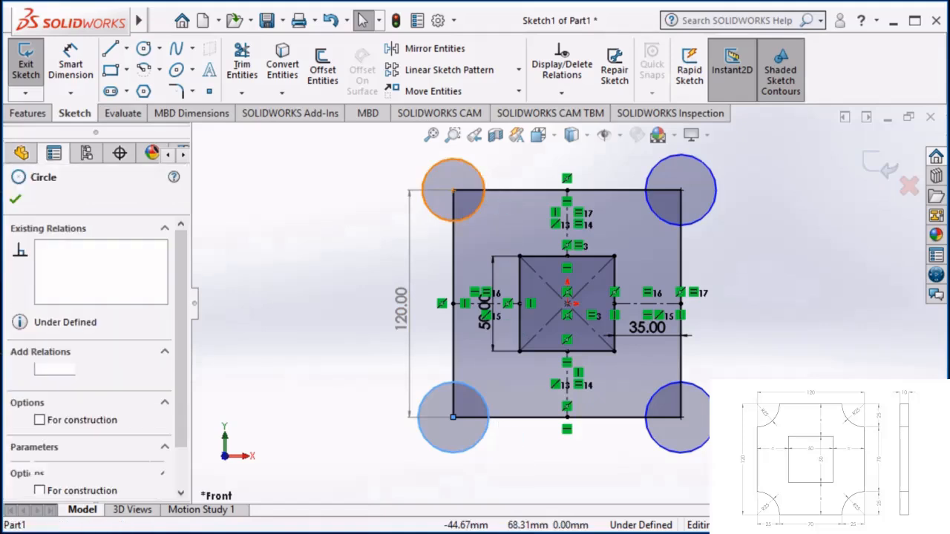
{"action": "left_click", "coordinate": [483, 436], "text": "ctrl"}
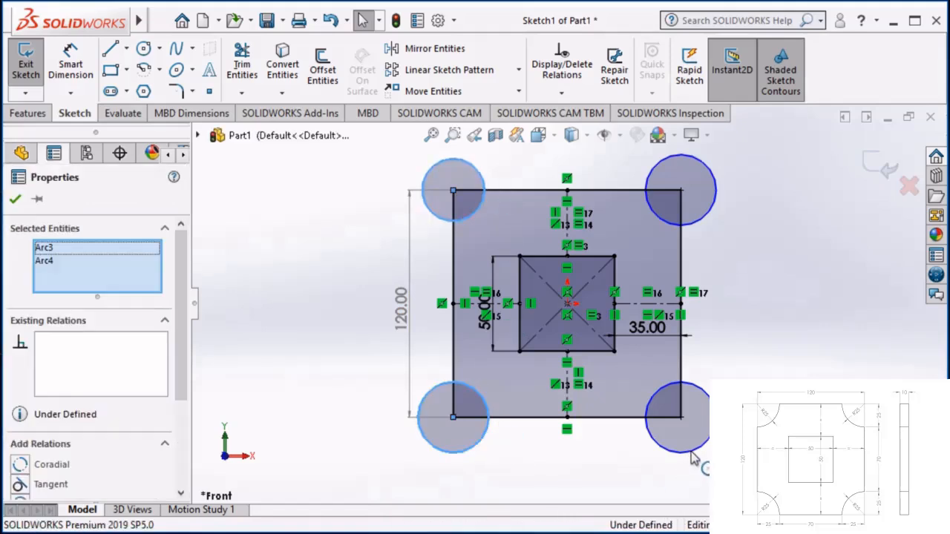
{"action": "left_click", "coordinate": [707, 216], "text": "ctrl"}
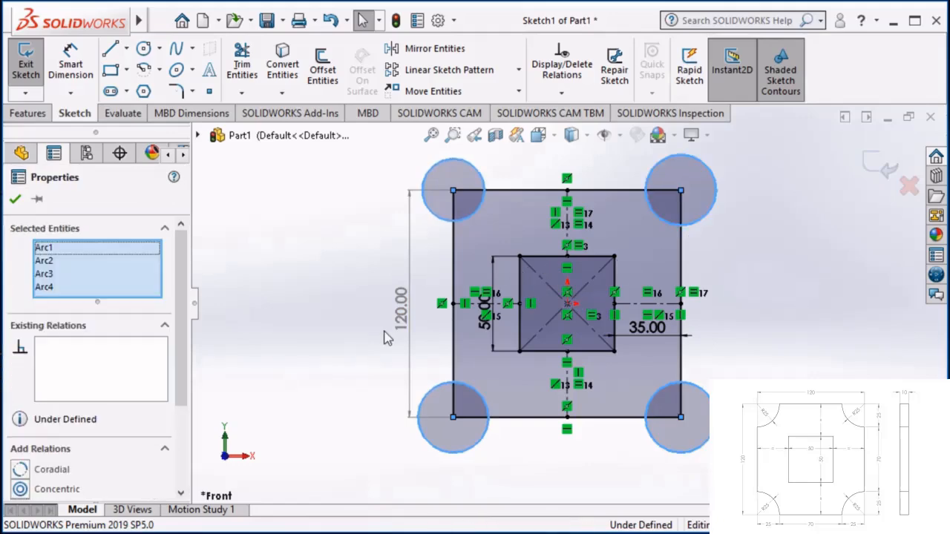
{"action": "left_click_drag", "start_coordinate": [184, 341], "coordinate": [186, 422]}
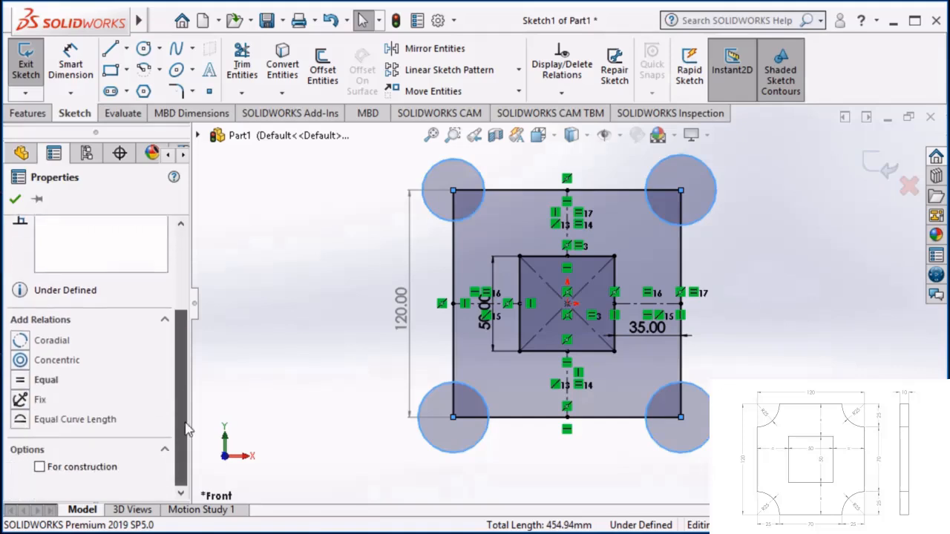
{"action": "left_click", "coordinate": [40, 381]}
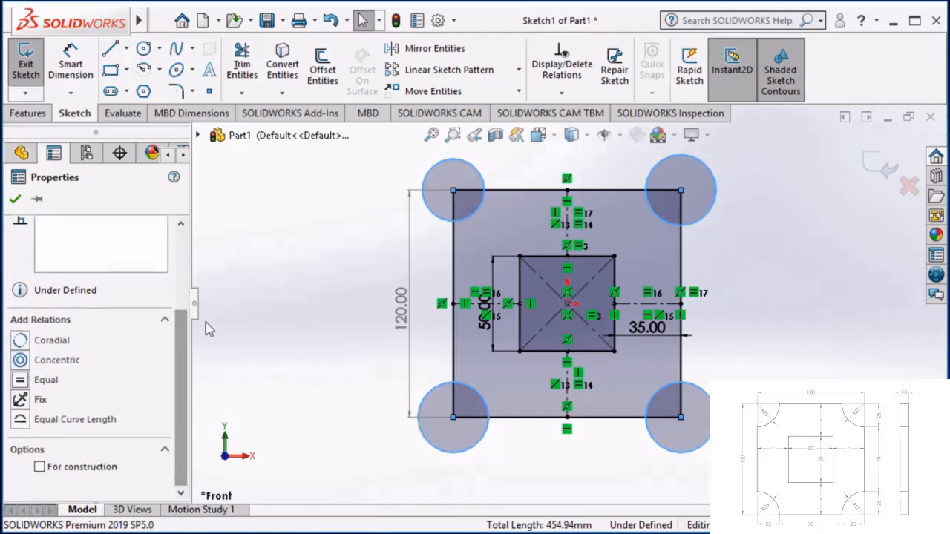
{"action": "left_click", "coordinate": [272, 289]}
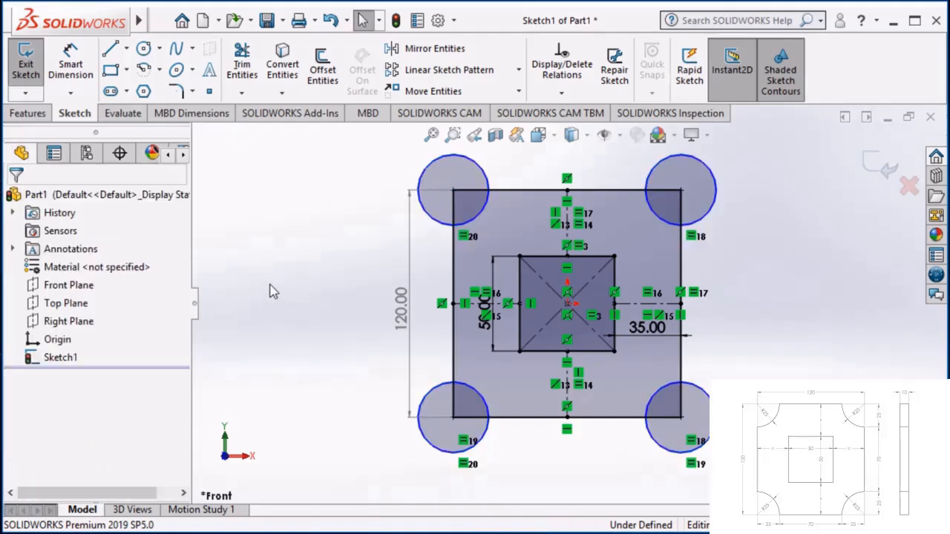
Step: Dimension the upper-right corner circle and set its diameter to 50 mm
{"action": "left_click", "coordinate": [73, 62]}
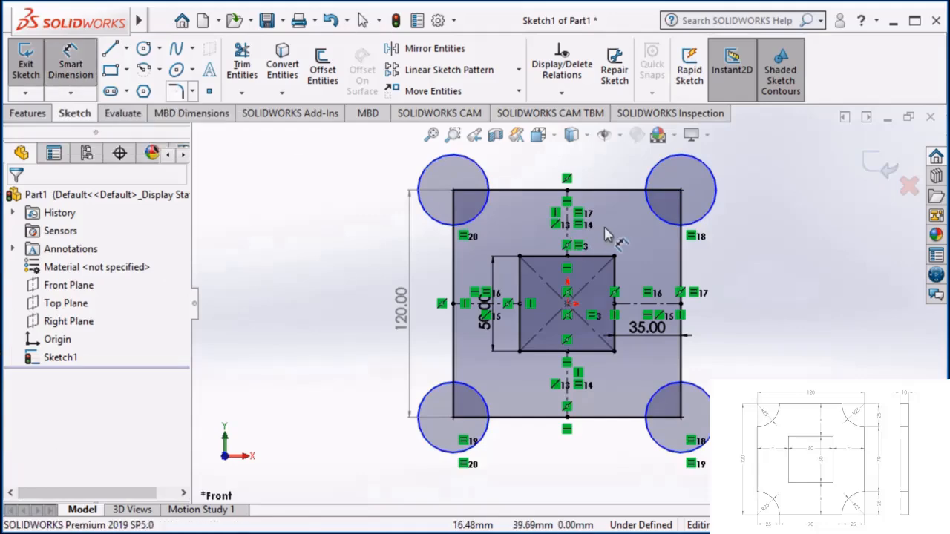
{"action": "left_click", "coordinate": [714, 212]}
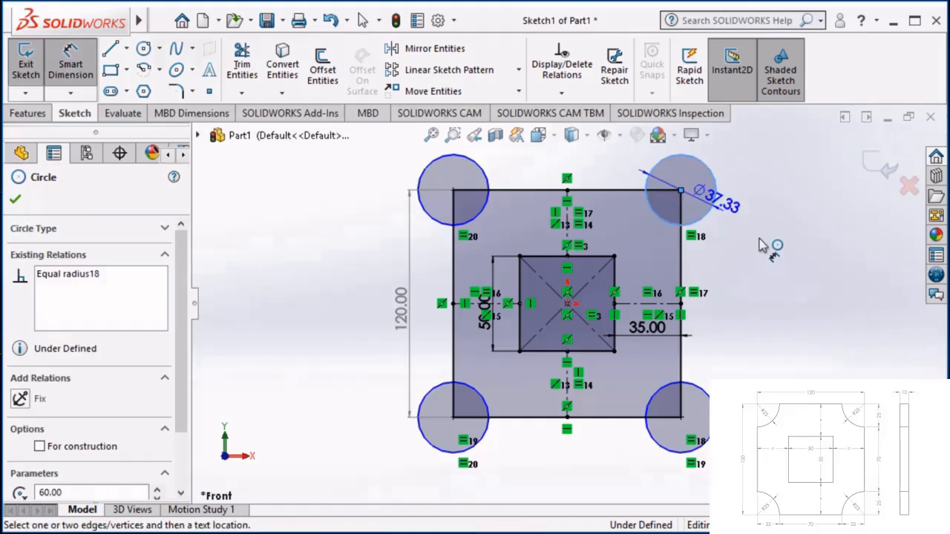
{"action": "left_click", "coordinate": [768, 248]}
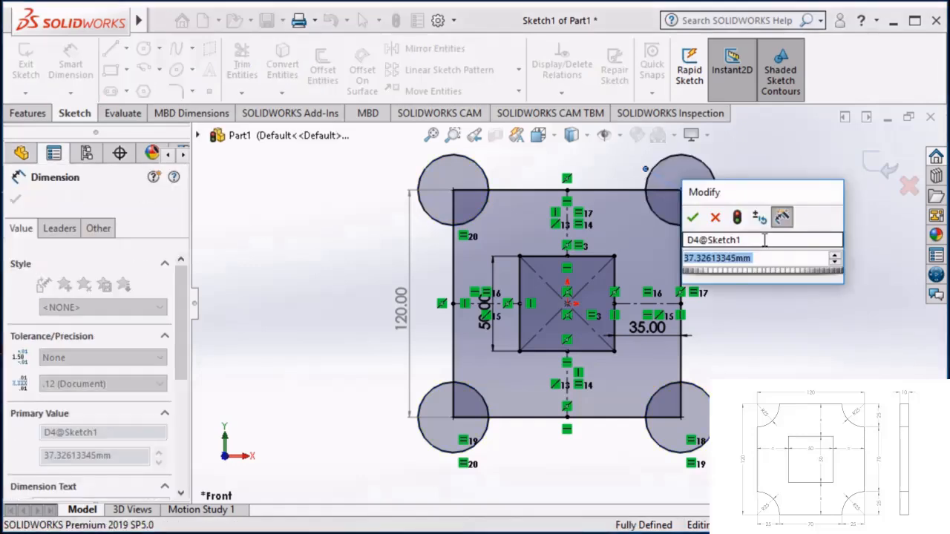
{"action": "type", "text": "50"}
{"action": "key", "text": "Escape"}
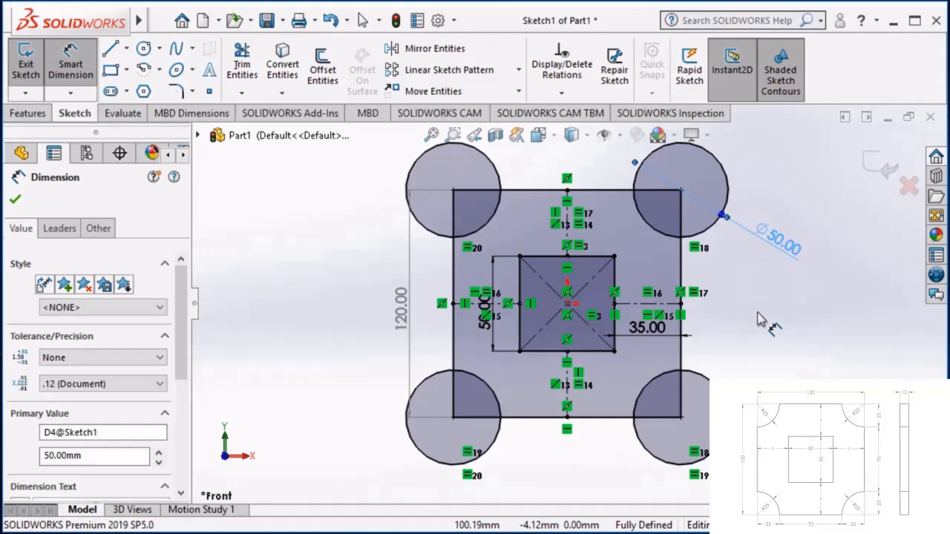
{"action": "key", "text": "Escape"}
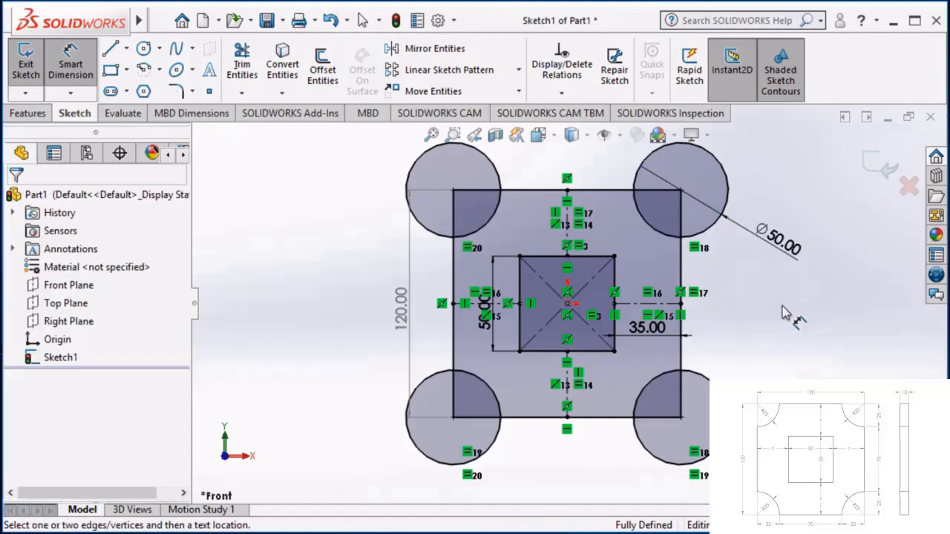
Step: Power trim the outer part of each corner circle and the square's corner segments, leaving four concave corner arcs
{"action": "left_click", "coordinate": [240, 96]}
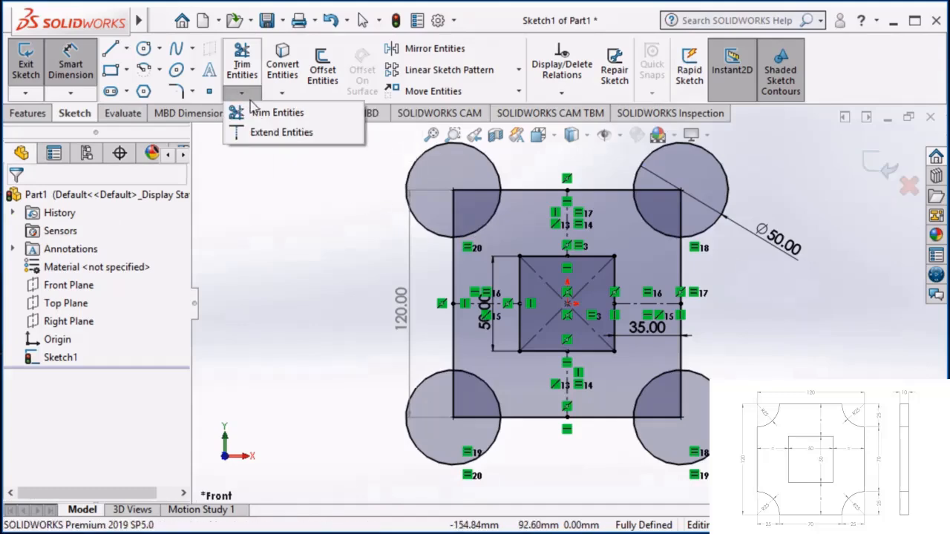
{"action": "left_click", "coordinate": [261, 112]}
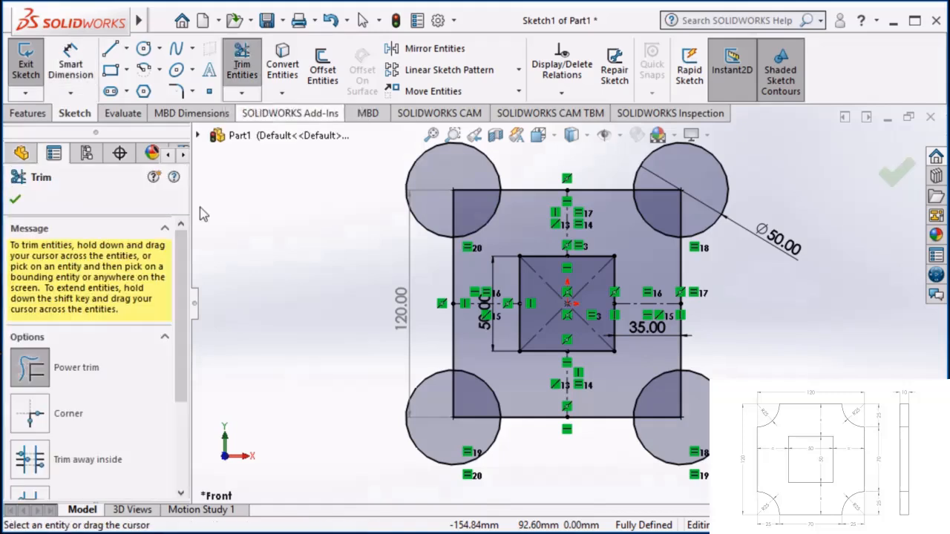
{"action": "scroll", "coordinate": [175, 299], "scroll_direction": "down", "scroll_amount": 2}
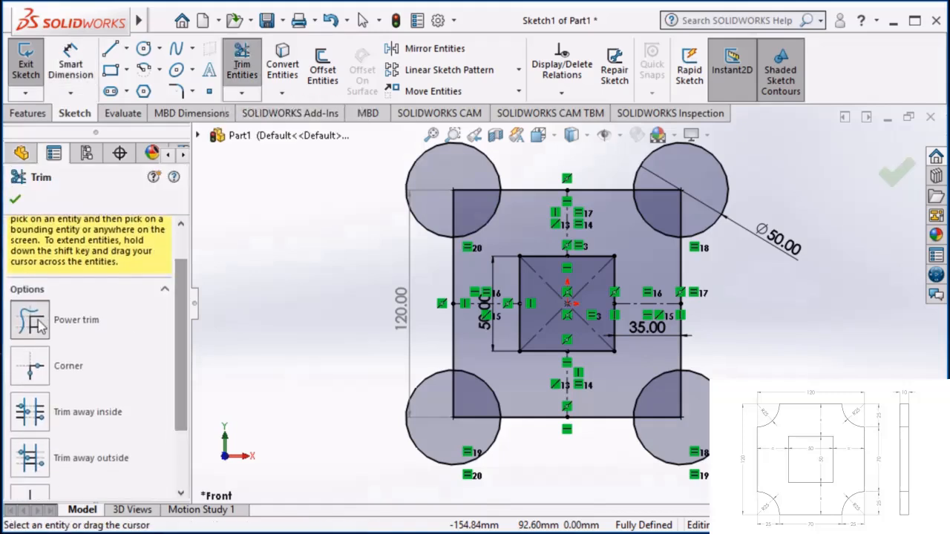
{"action": "left_click", "coordinate": [73, 332]}
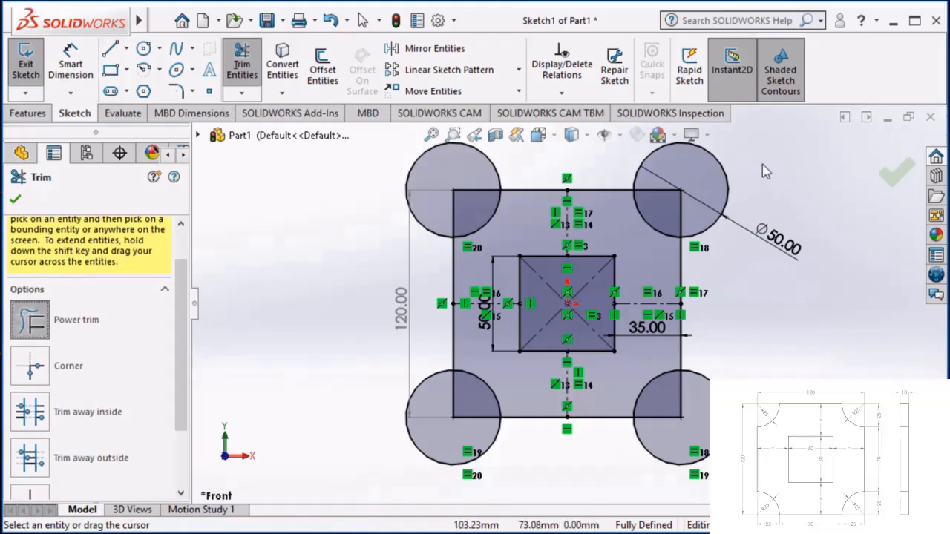
{"action": "mouse_move", "coordinate": [761, 162]}
{"action": "left_mouse_down"}
{"action": "mouse_move", "coordinate": [711, 177]}
{"action": "mouse_move", "coordinate": [641, 167]}
{"action": "mouse_move", "coordinate": [703, 220]}
{"action": "left_mouse_up"}
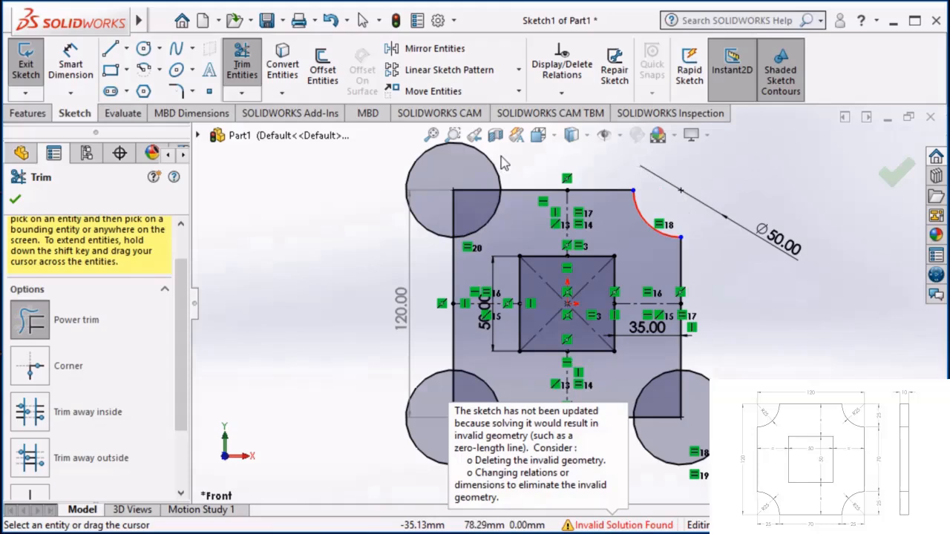
{"action": "mouse_move", "coordinate": [501, 156]}
{"action": "left_mouse_down"}
{"action": "mouse_move", "coordinate": [490, 185]}
{"action": "mouse_move", "coordinate": [397, 259]}
{"action": "left_mouse_up"}
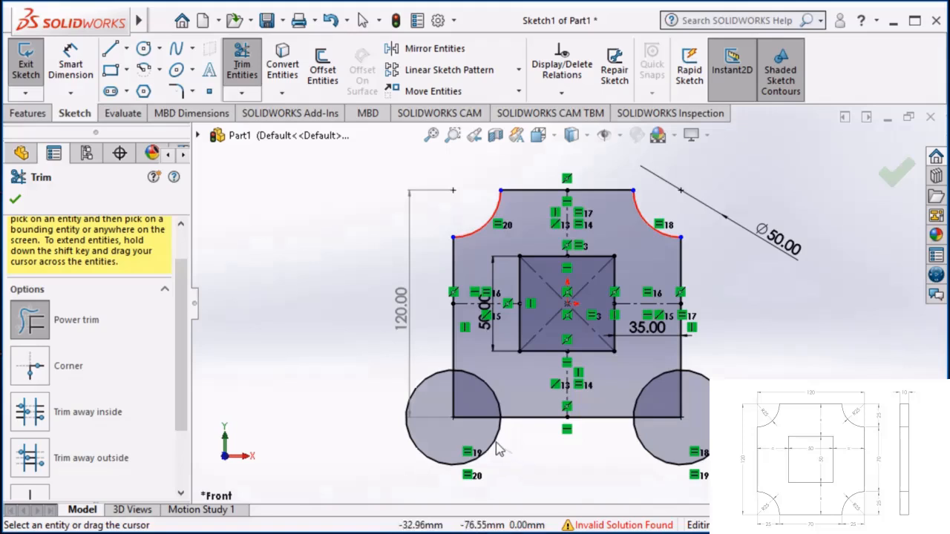
{"action": "mouse_move", "coordinate": [498, 449]}
{"action": "left_mouse_down"}
{"action": "mouse_move", "coordinate": [475, 404]}
{"action": "mouse_move", "coordinate": [416, 386]}
{"action": "left_mouse_up"}
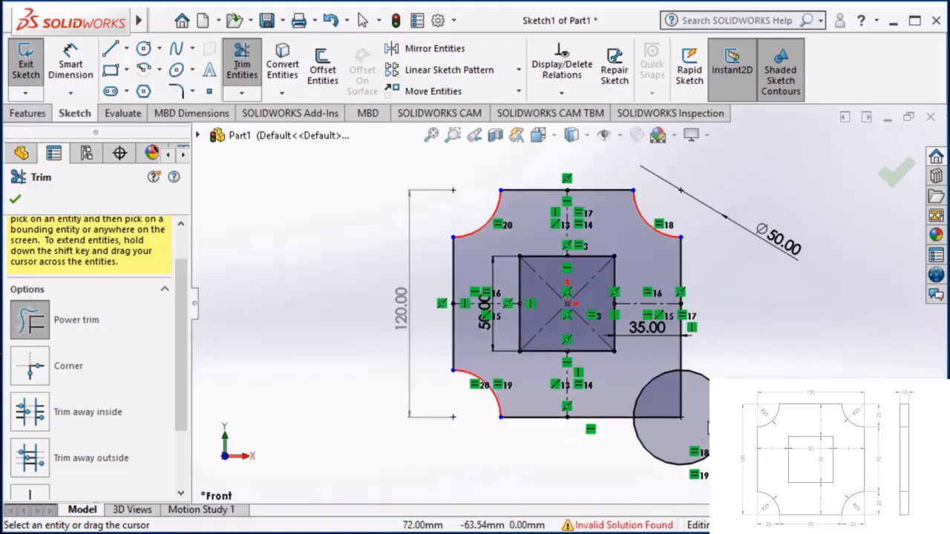
{"action": "left_click_drag", "start_coordinate": [703, 392], "coordinate": [663, 409]}
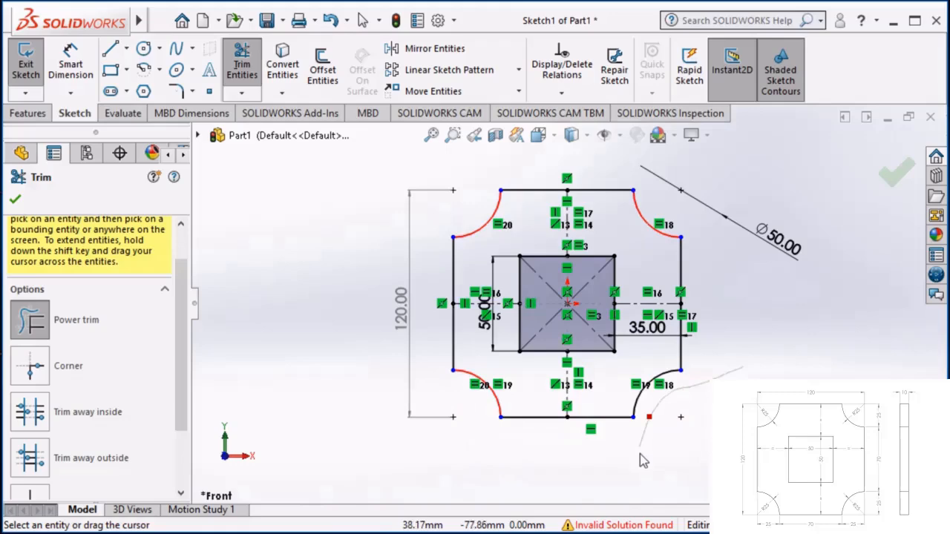
{"action": "left_click_drag", "start_coordinate": [640, 454], "coordinate": [641, 456]}
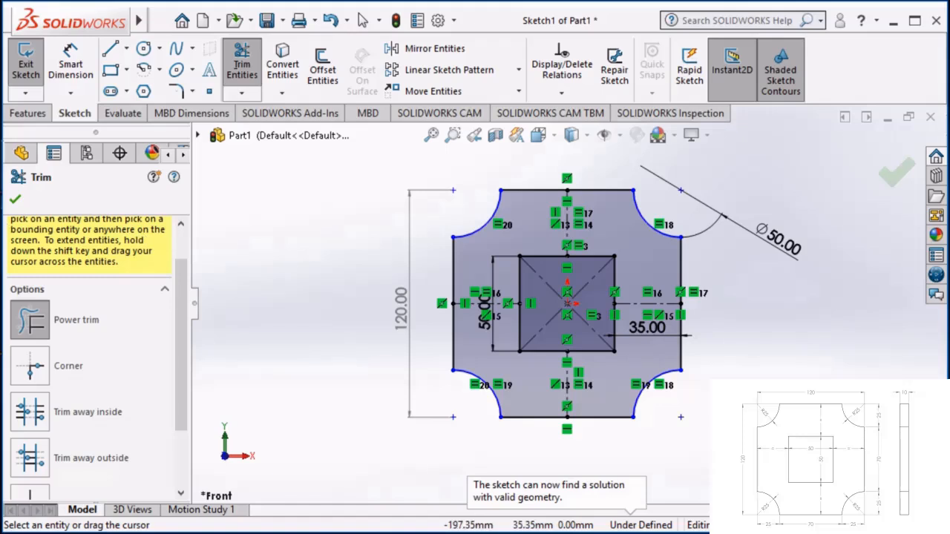
{"action": "left_click", "coordinate": [16, 201]}
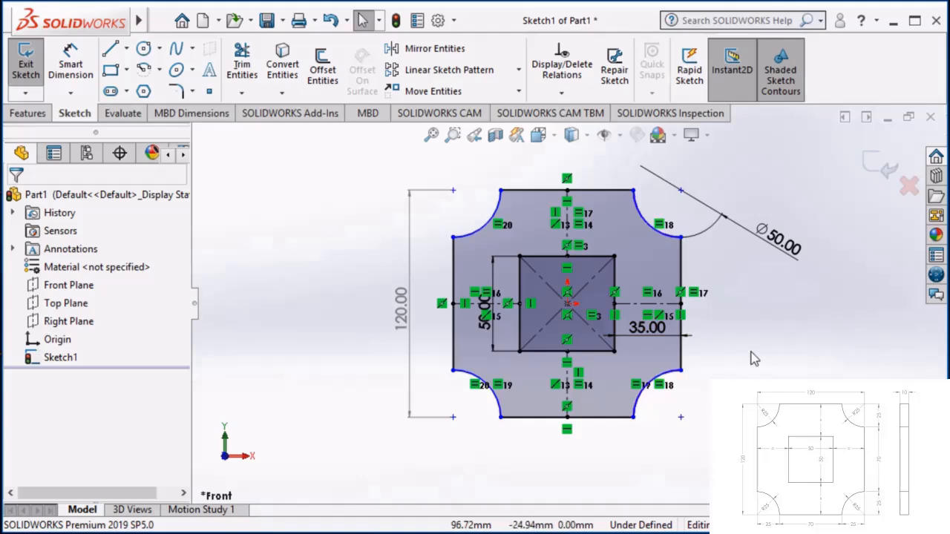
Step: Add an Equal relation between the four straight outer edges of the trimmed profile
{"action": "left_click", "coordinate": [681, 276]}
{"action": "left_click", "coordinate": [609, 191]}
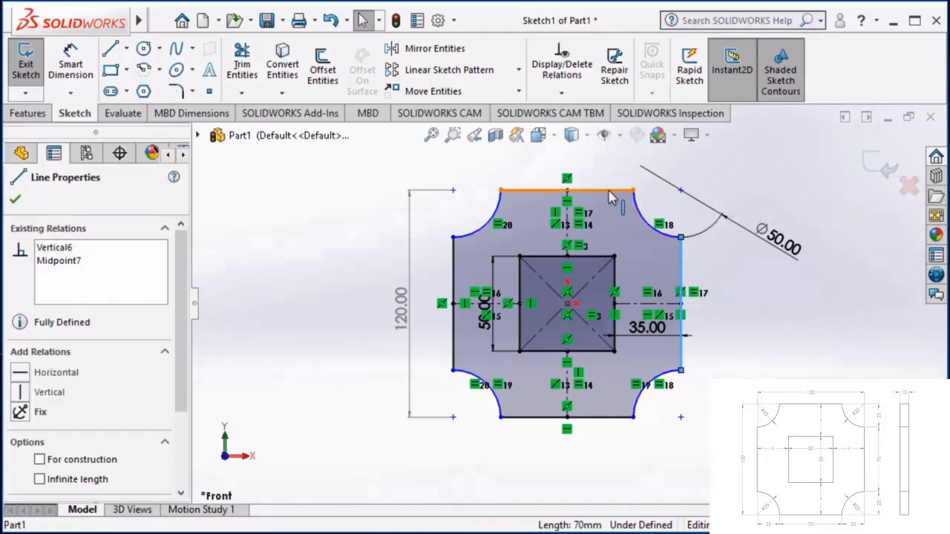
{"action": "left_click", "coordinate": [452, 333], "text": "ctrl"}
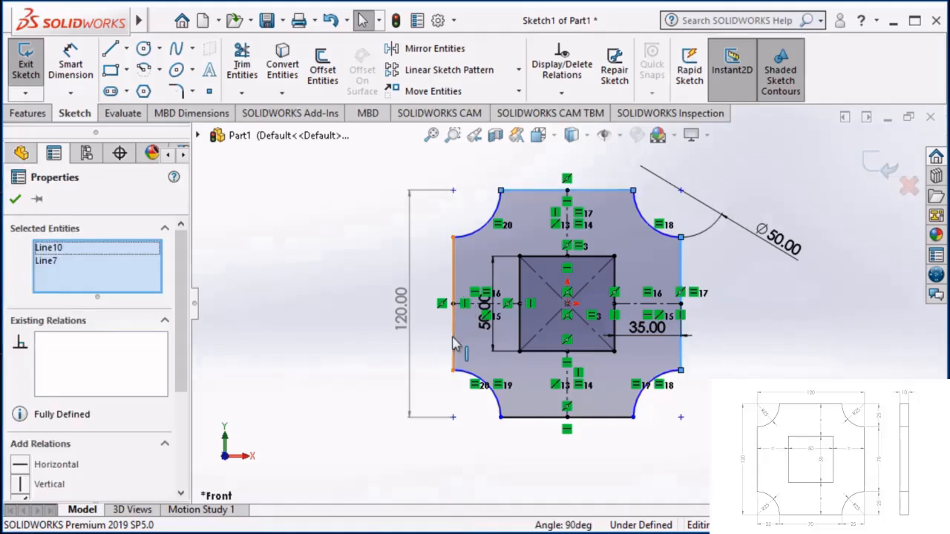
{"action": "left_click", "coordinate": [527, 418], "text": "ctrl"}
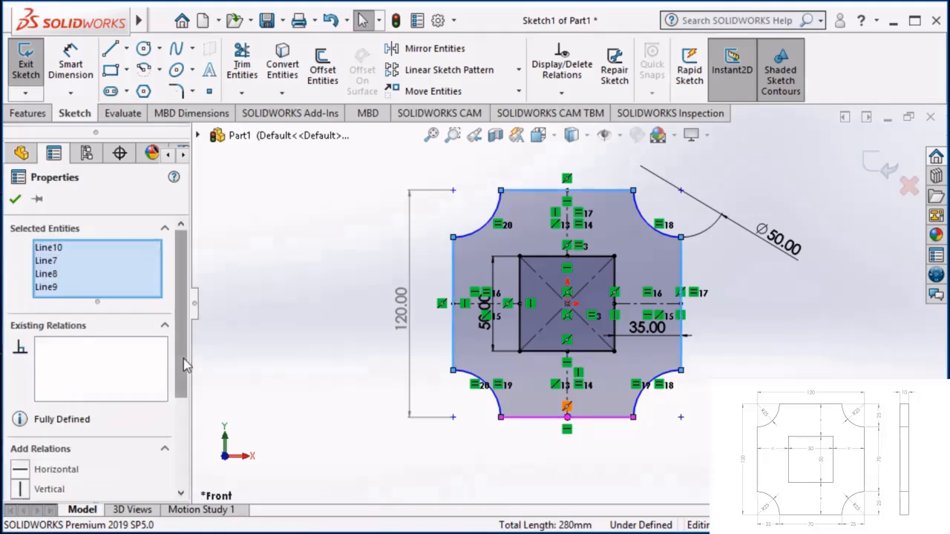
{"action": "scroll", "coordinate": [171, 433], "scroll_direction": "down", "scroll_amount": 4}
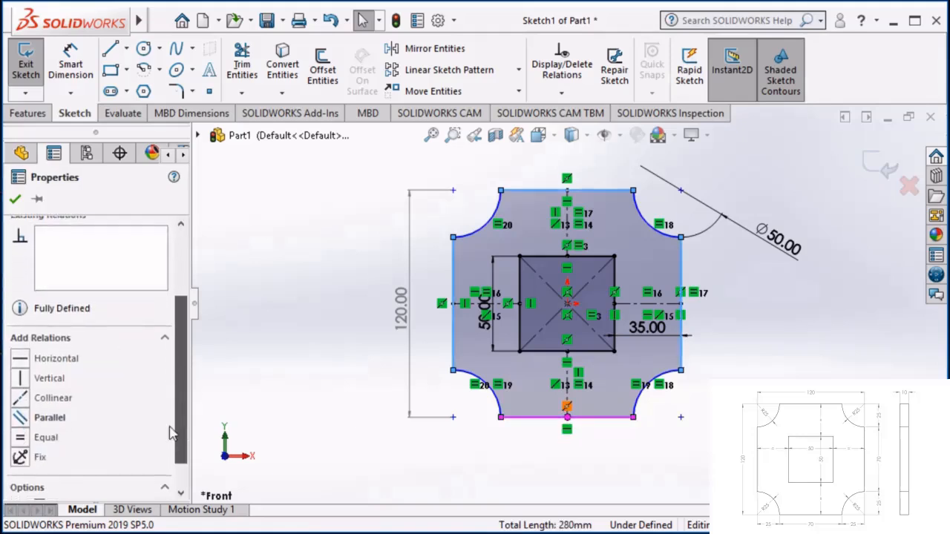
{"action": "left_click", "coordinate": [23, 437]}
{"action": "left_click", "coordinate": [322, 395]}
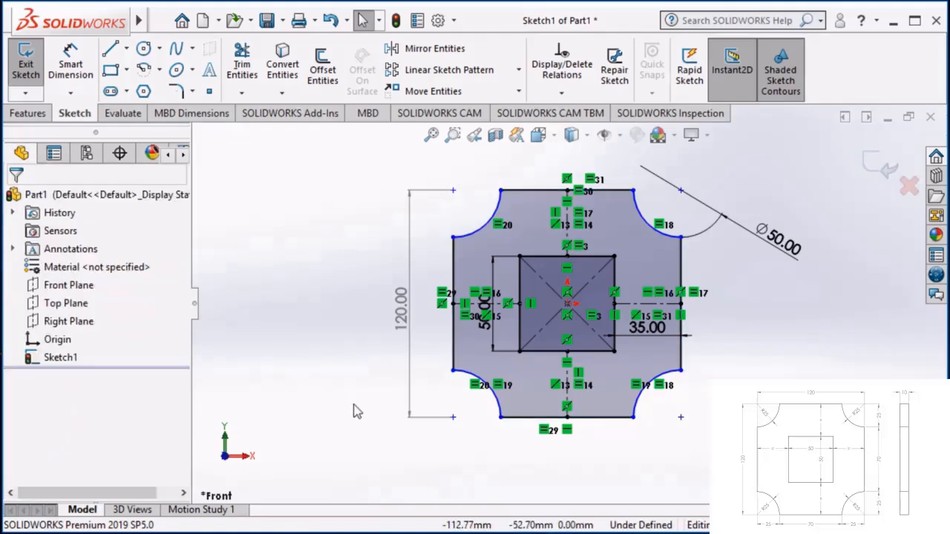
Step: Draw a 25 mm vertical centerline from the lower-left corner arc's centre point up to that arc's upper endpoint
{"action": "left_click", "coordinate": [453, 417]}
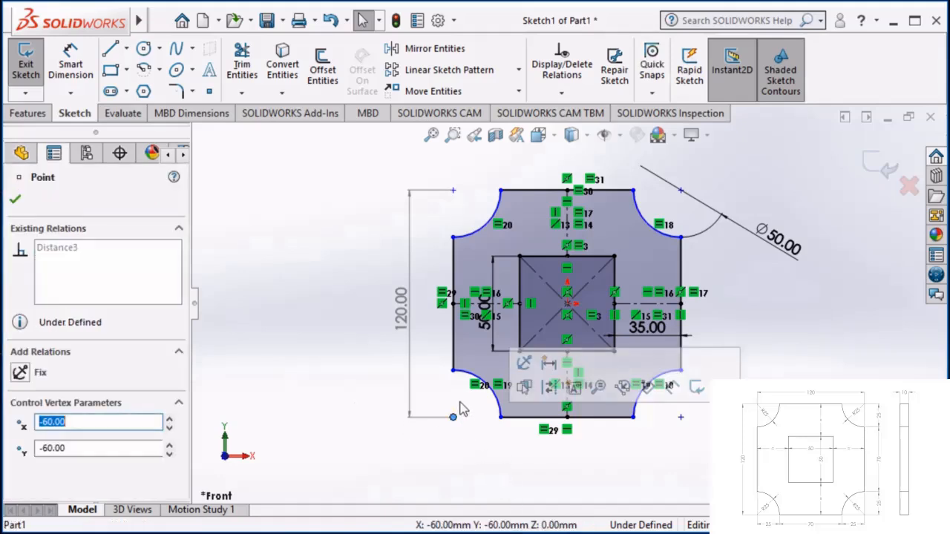
{"action": "left_click", "coordinate": [298, 351]}
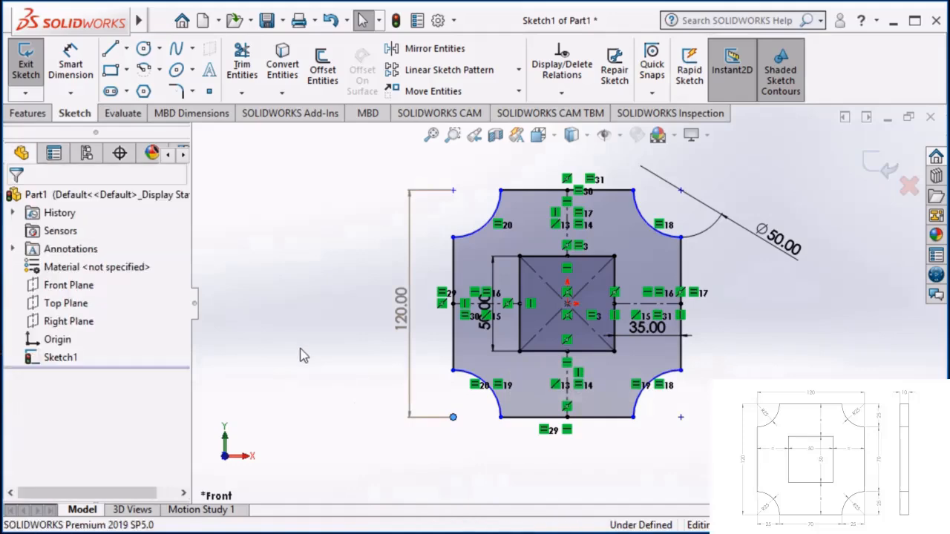
{"action": "left_click", "coordinate": [126, 48]}
{"action": "left_click", "coordinate": [143, 89]}
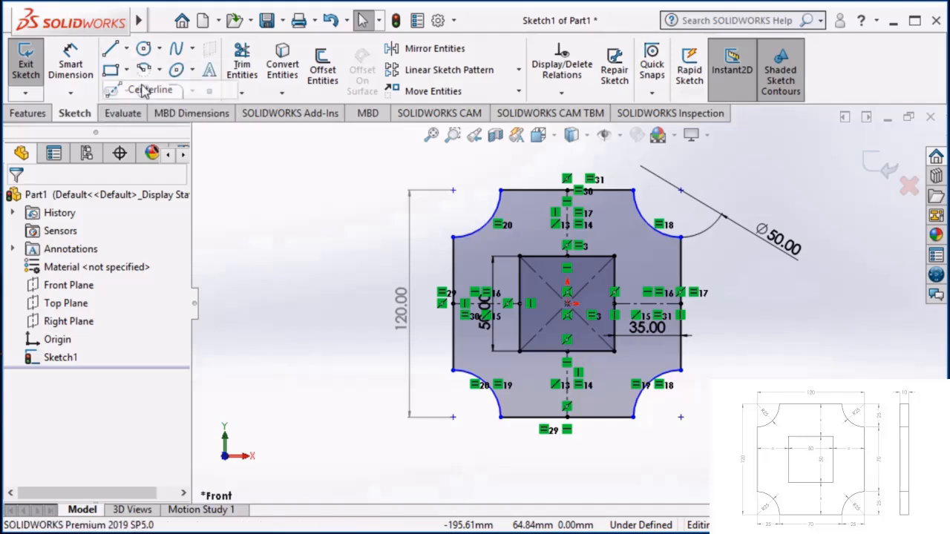
{"action": "left_click", "coordinate": [453, 417]}
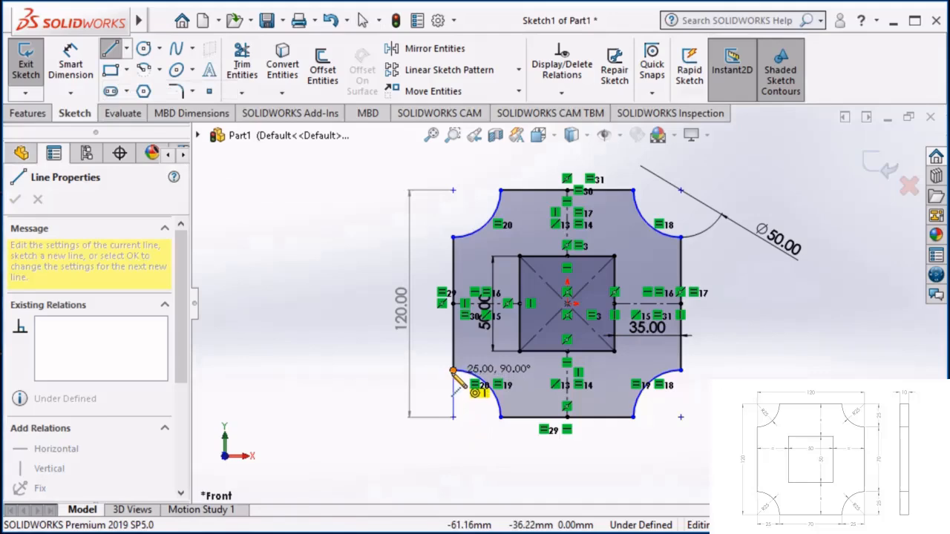
{"action": "left_click", "coordinate": [454, 369]}
{"action": "key", "text": "Escape"}
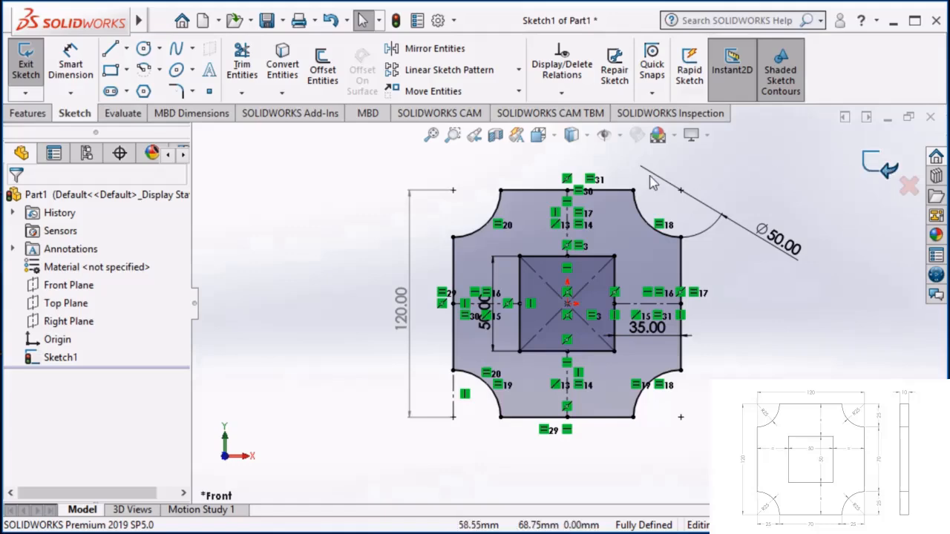
Step: Extrude the sketch profile as a boss with a Mid Plane end condition and 10 mm depth
{"action": "left_click", "coordinate": [30, 113]}
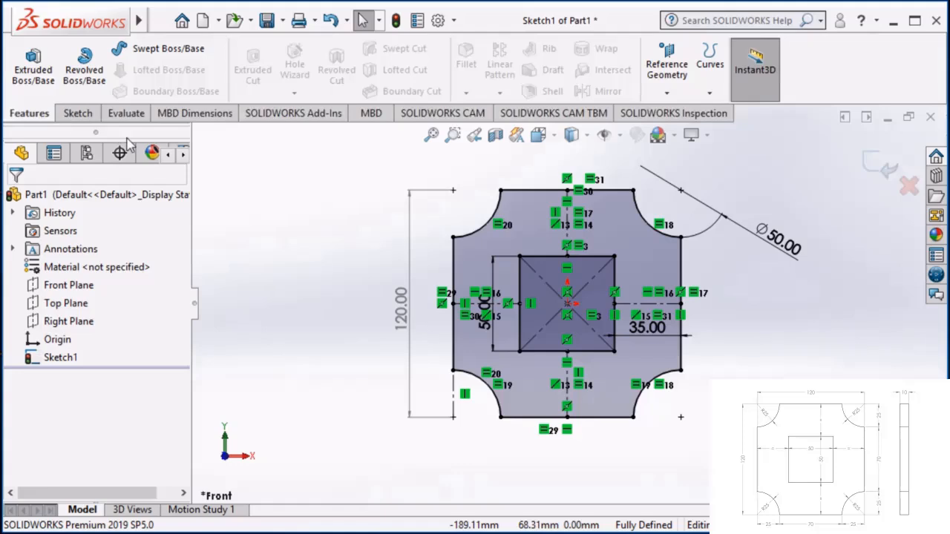
{"action": "left_click", "coordinate": [41, 71]}
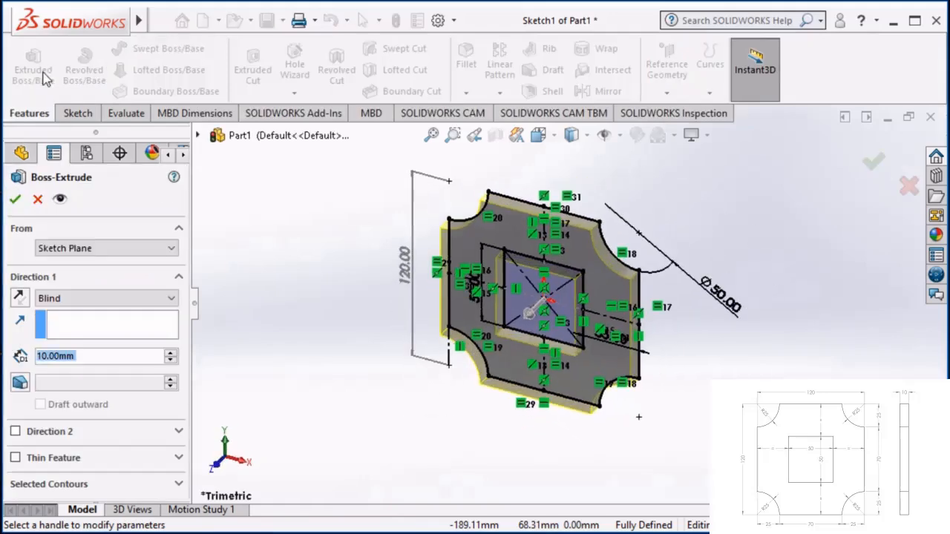
{"action": "left_click", "coordinate": [100, 298]}
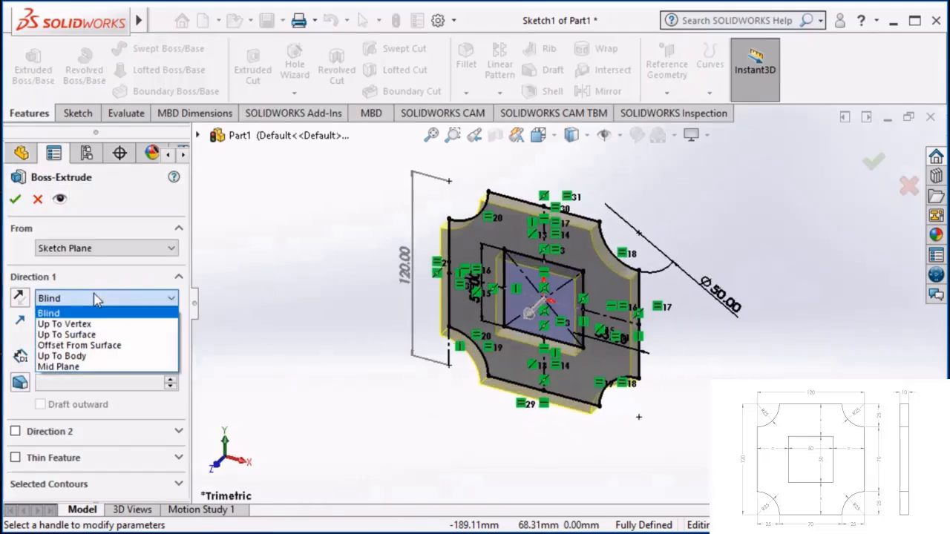
{"action": "left_click", "coordinate": [83, 367]}
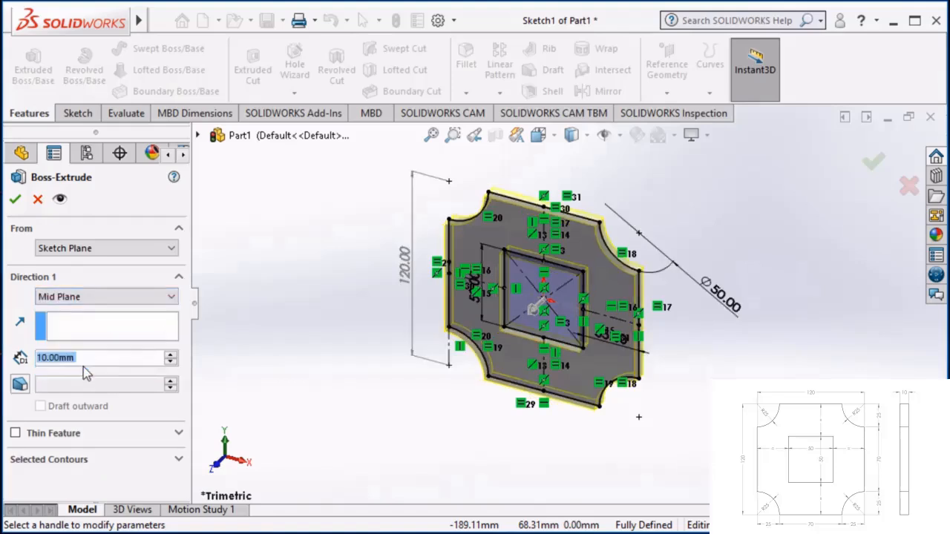
{"action": "left_click", "coordinate": [15, 199]}
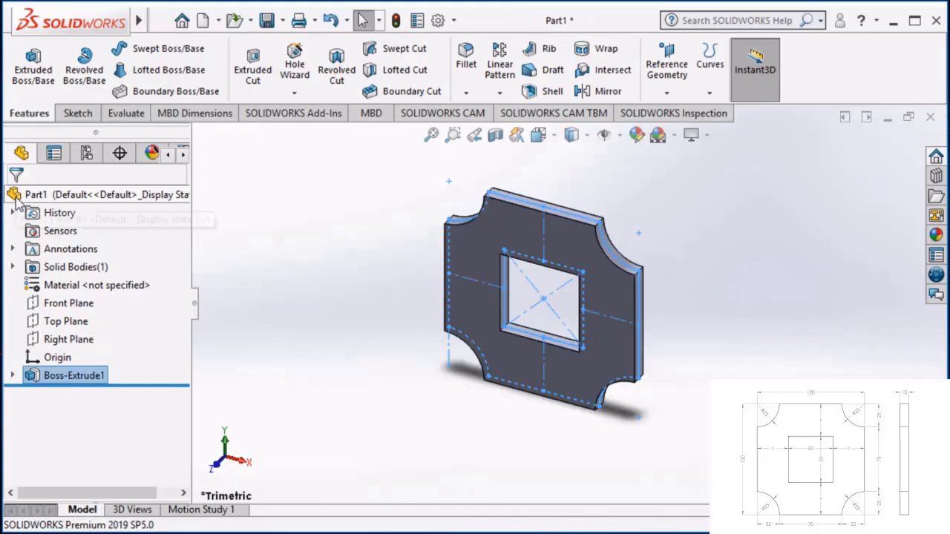
{"action": "left_click", "coordinate": [334, 268]}
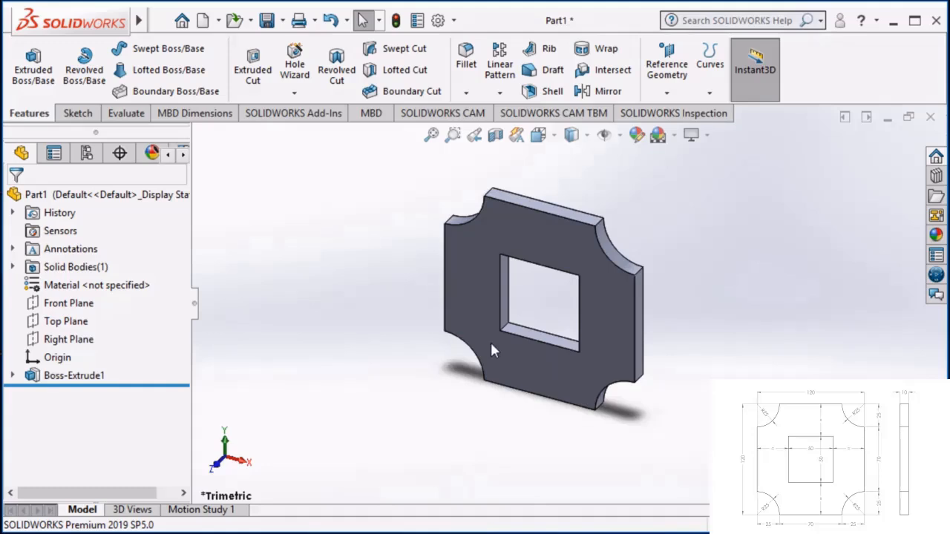
{"action": "middle_click_drag", "start_coordinate": [683, 329], "coordinate": [695, 215]}
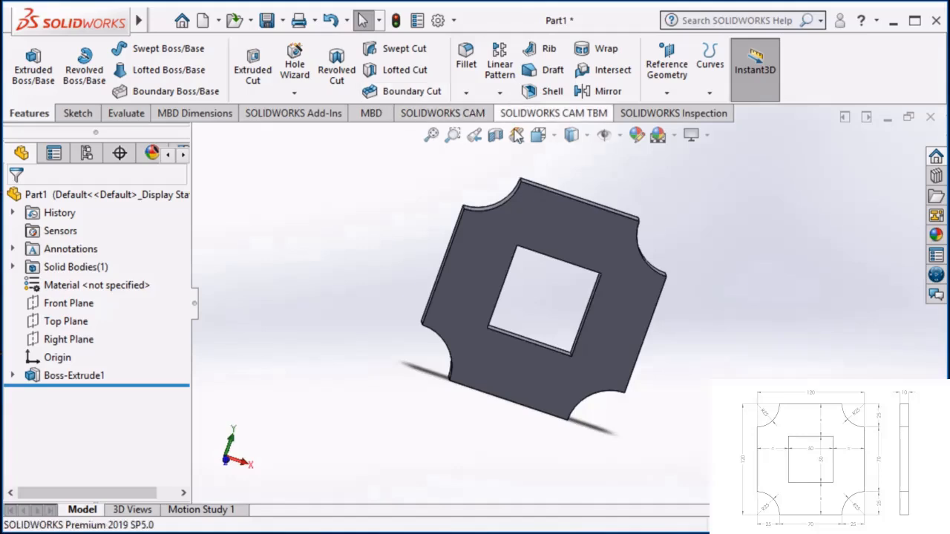
{"action": "left_click", "coordinate": [537, 139]}
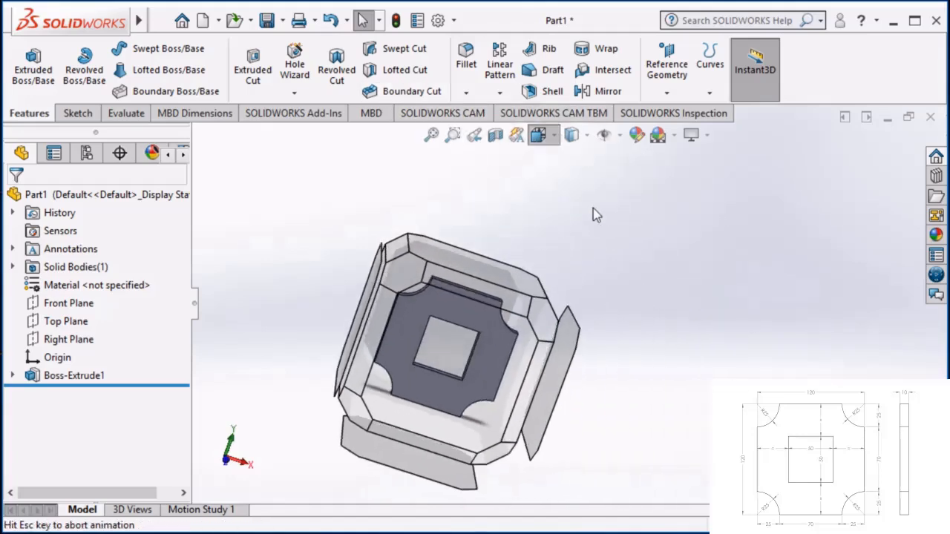
{"action": "left_click", "coordinate": [630, 182]}
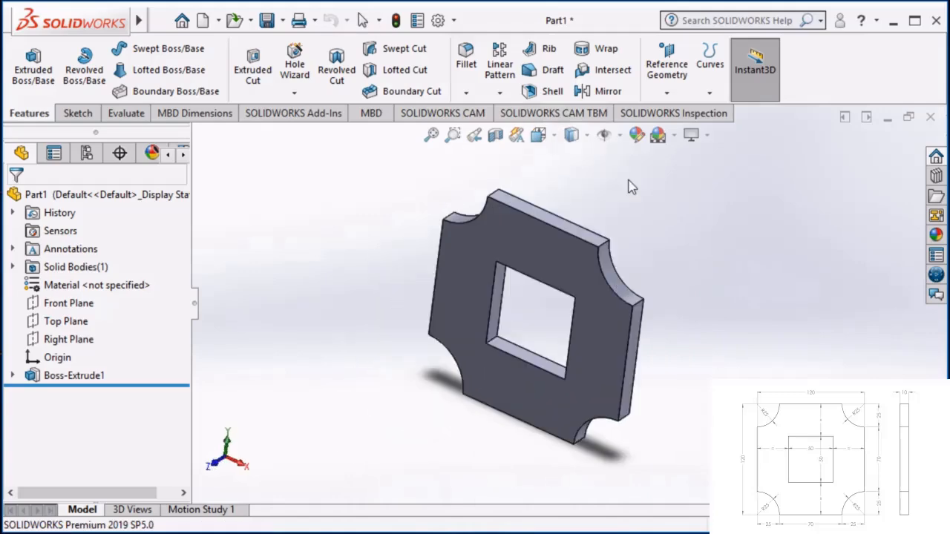